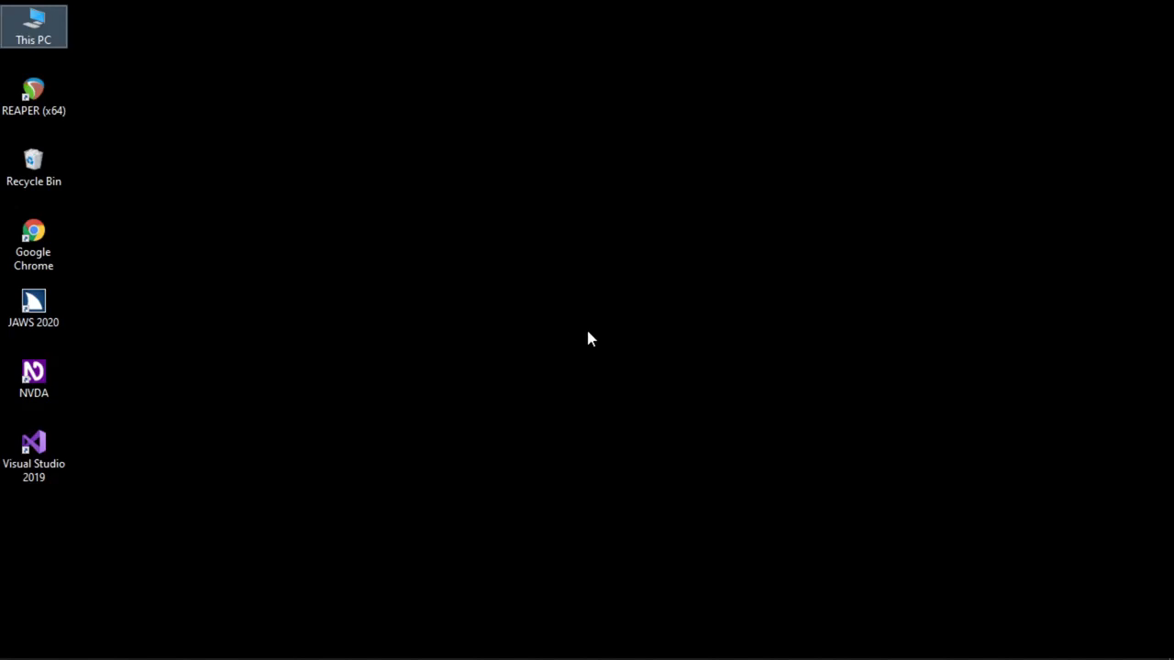
pyautogui.press('v')
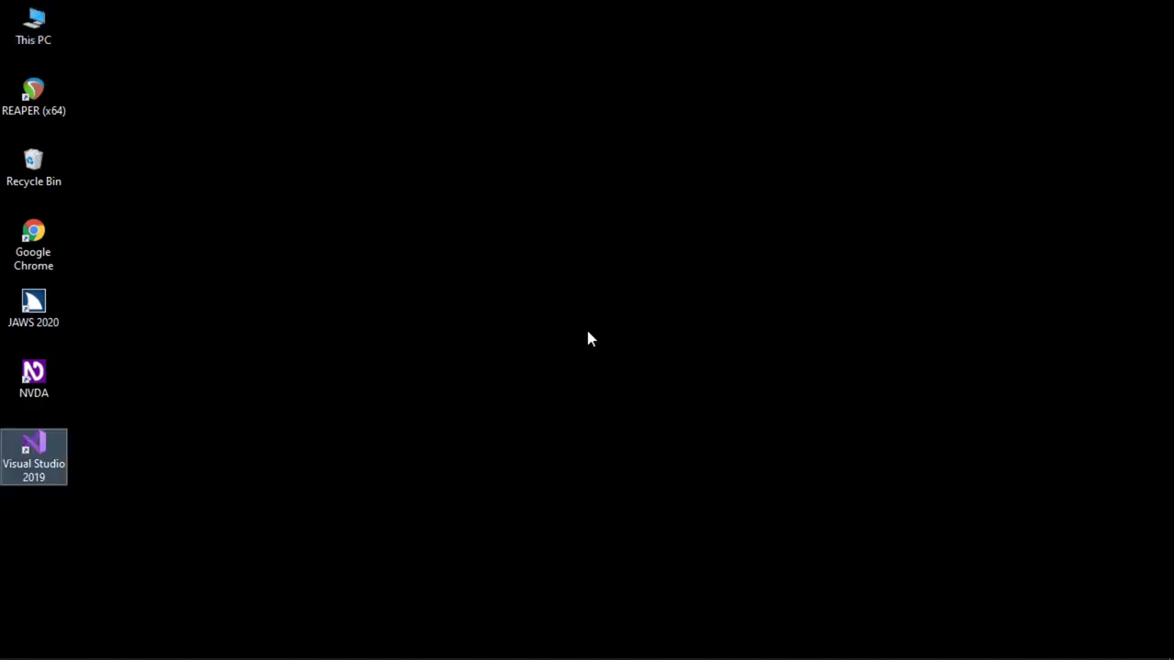
pyautogui.press('t')
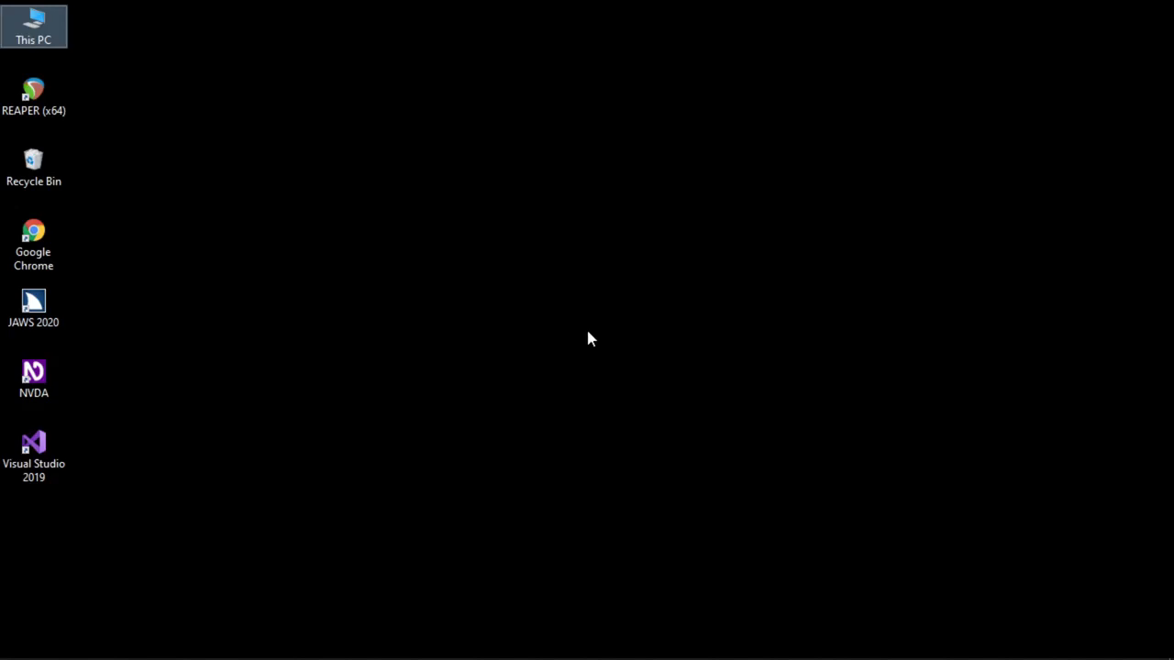
pyautogui.press('g')
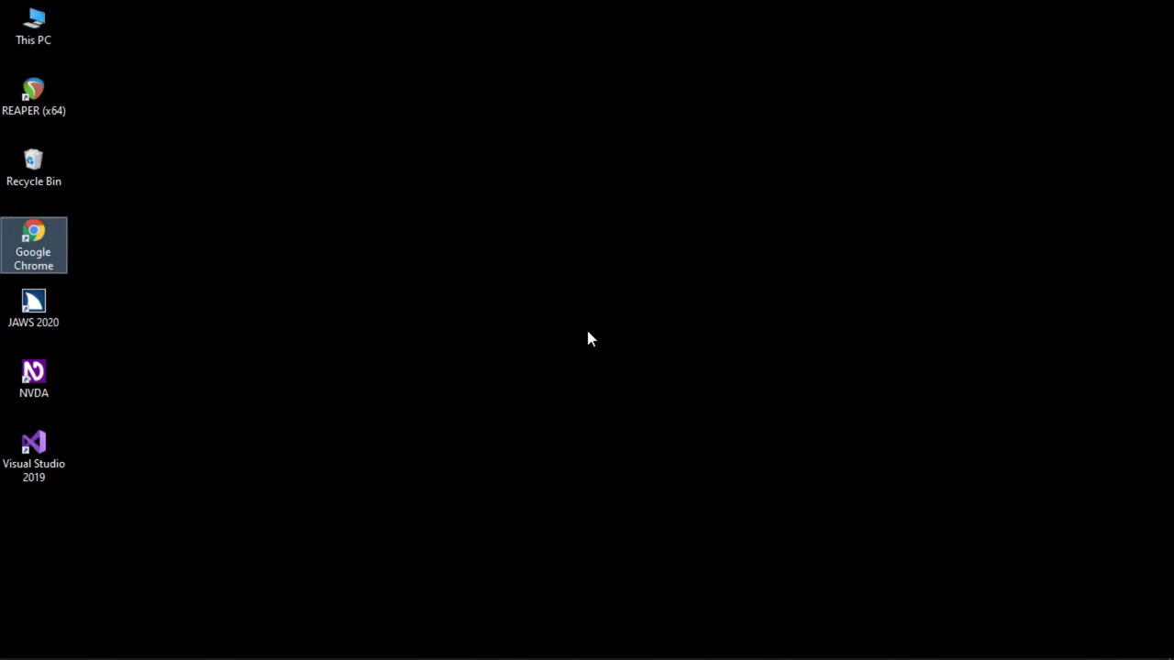
pyautogui.press('Return')
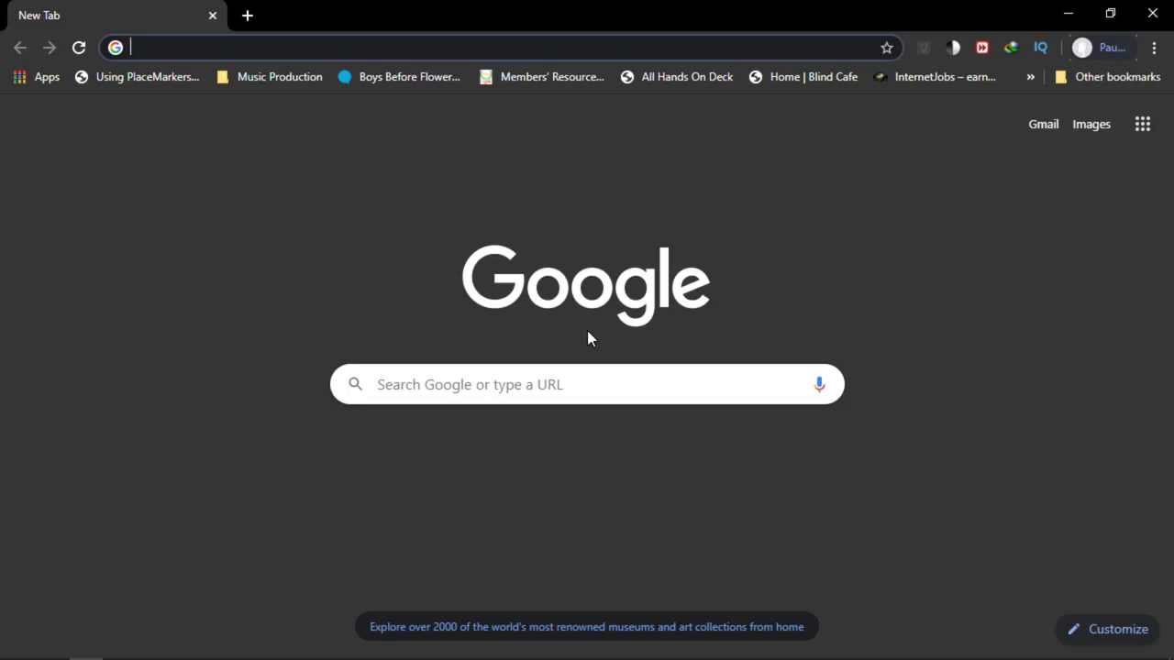
pyautogui.press('super')
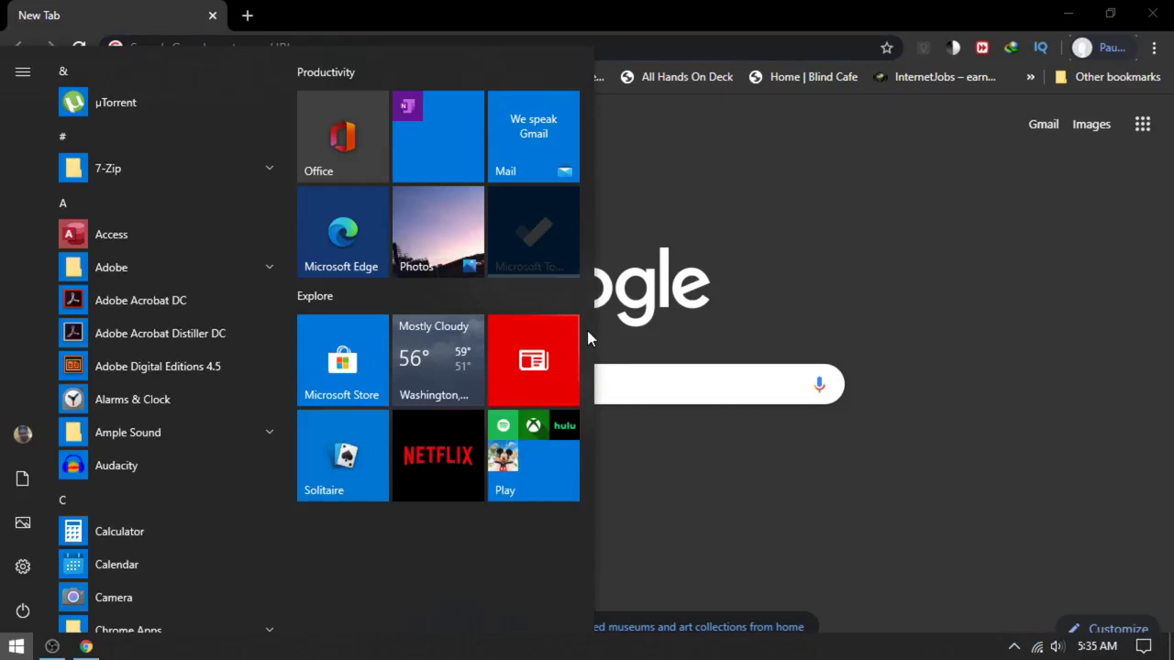
pyautogui.press('super')
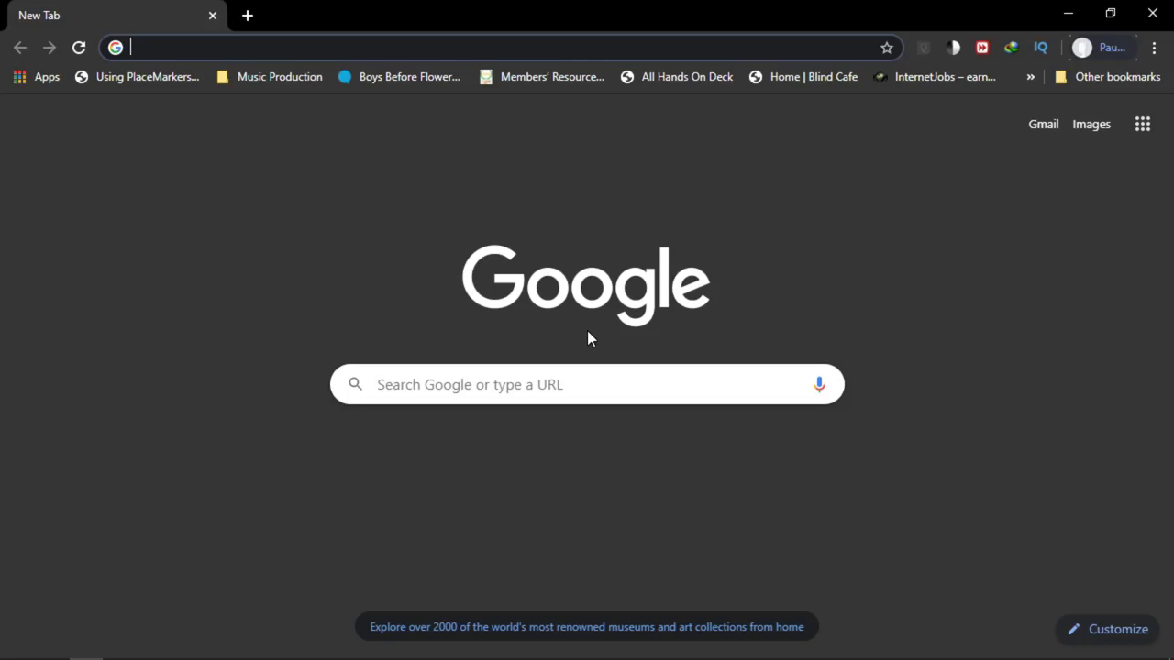
pyautogui.hotkey('alt', 'F4')
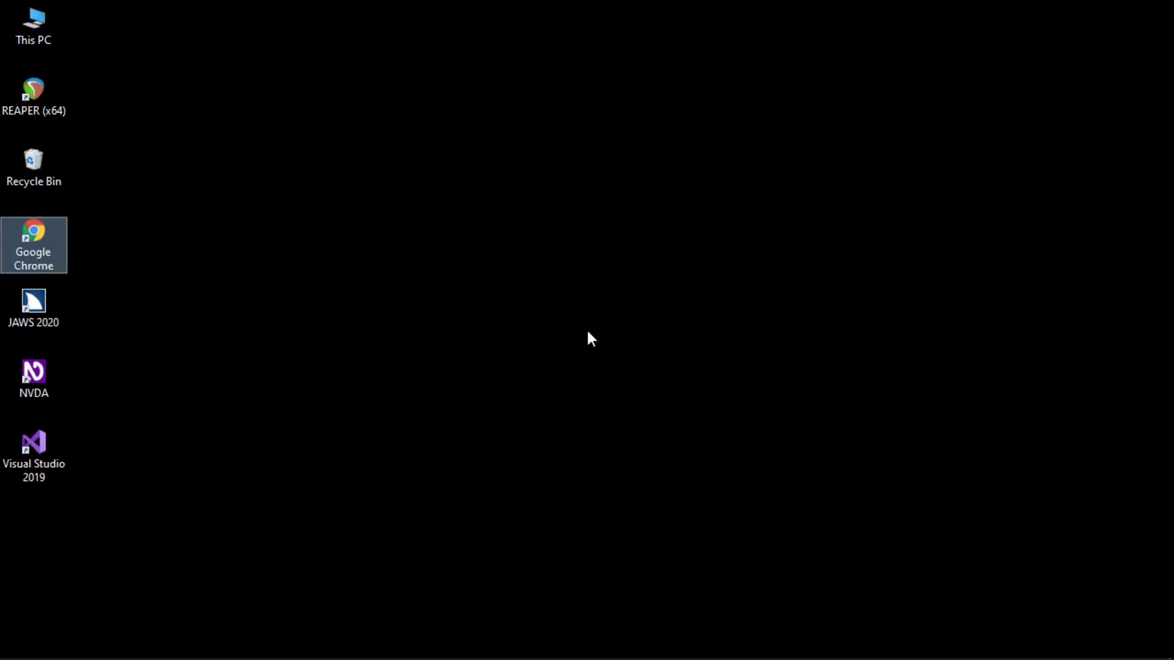
# Exit the running NVDA screen reader and confirm the Exit option
pyautogui.hotkey('alt', 'Tab')
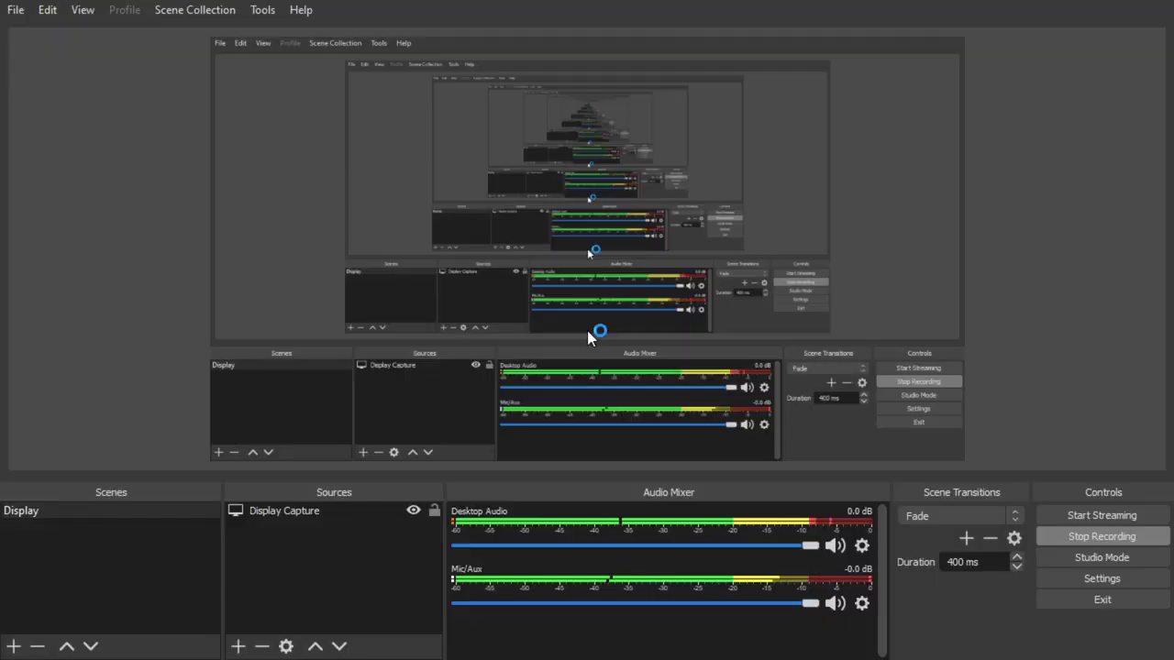
pyautogui.hotkey('alt', 'Tab')
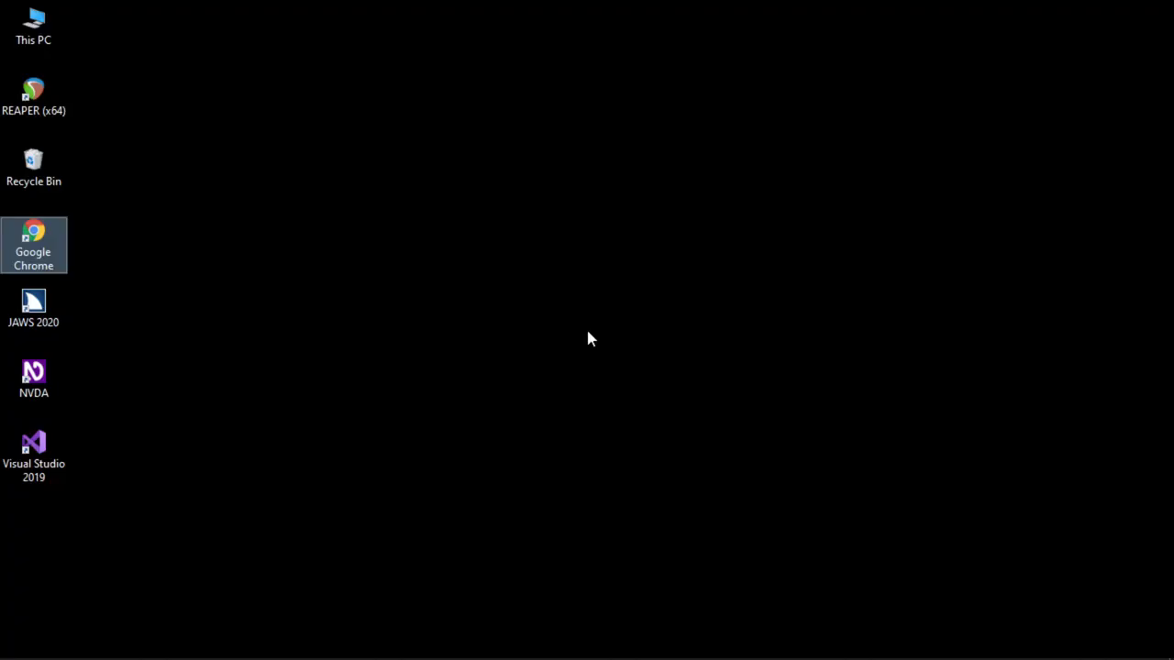
pyautogui.click(898, 211)
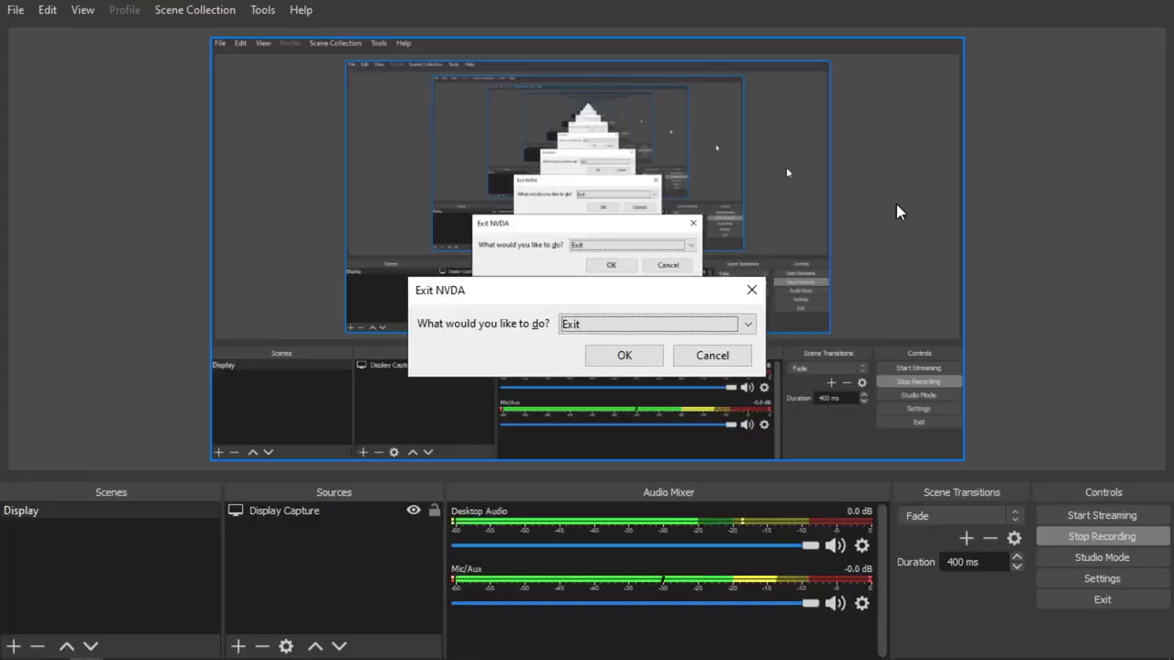
pyautogui.press('Return')
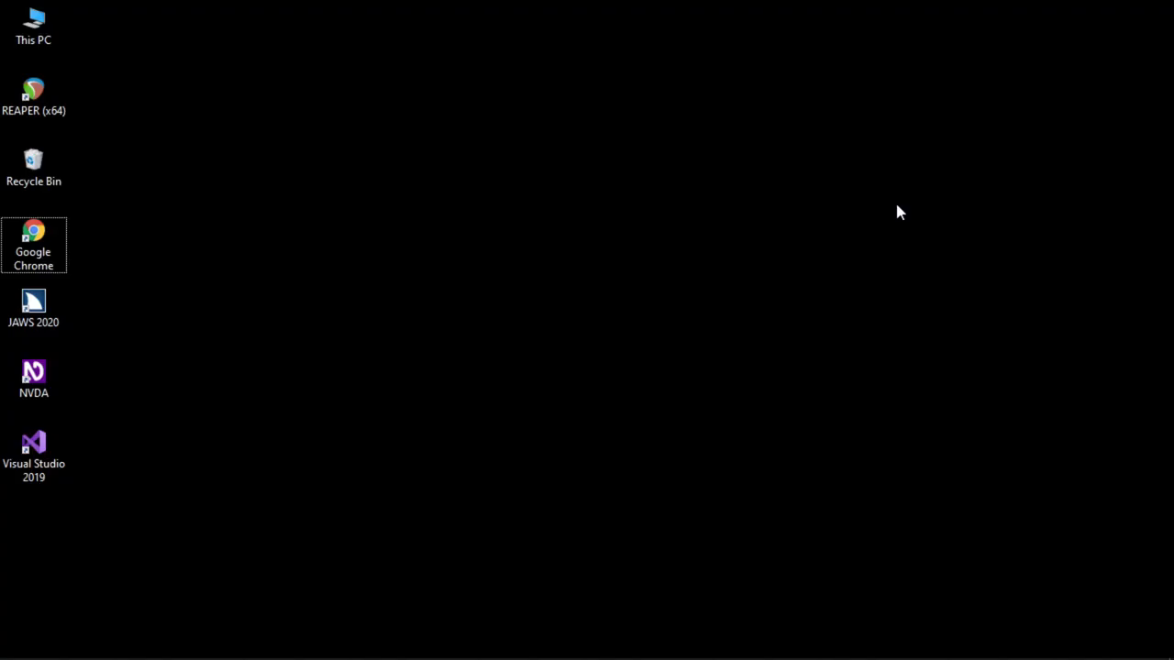
# Start NVDA from the desktop, accept its welcome dialog with the existing options, and return to the desktop
pyautogui.press('n')
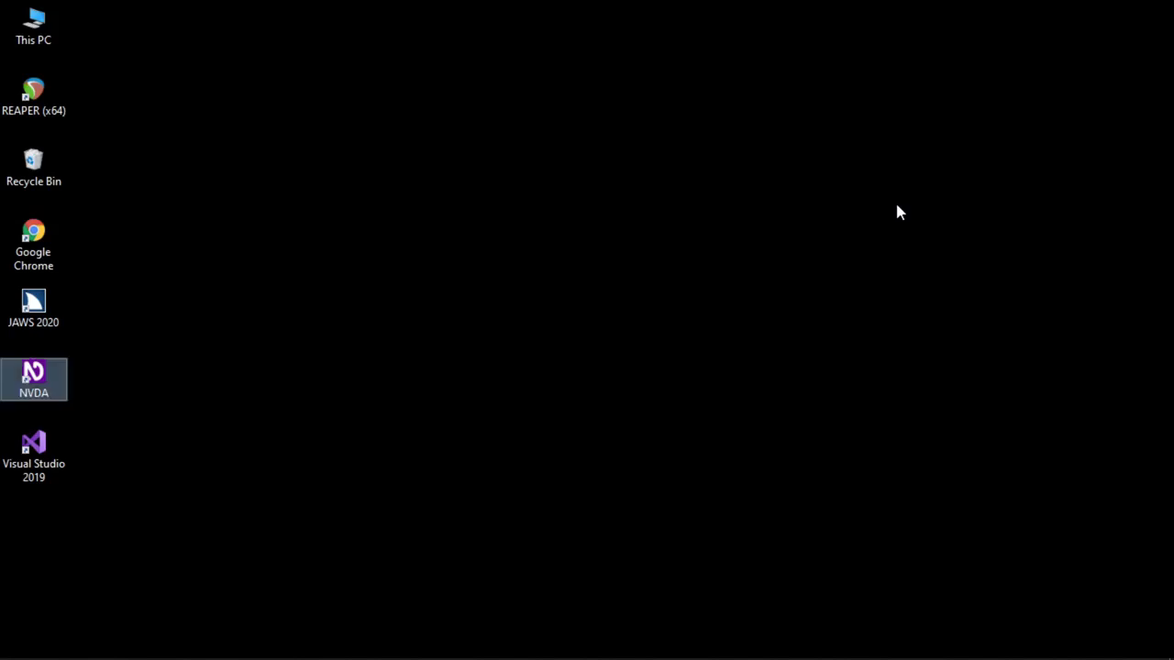
pyautogui.press('t')
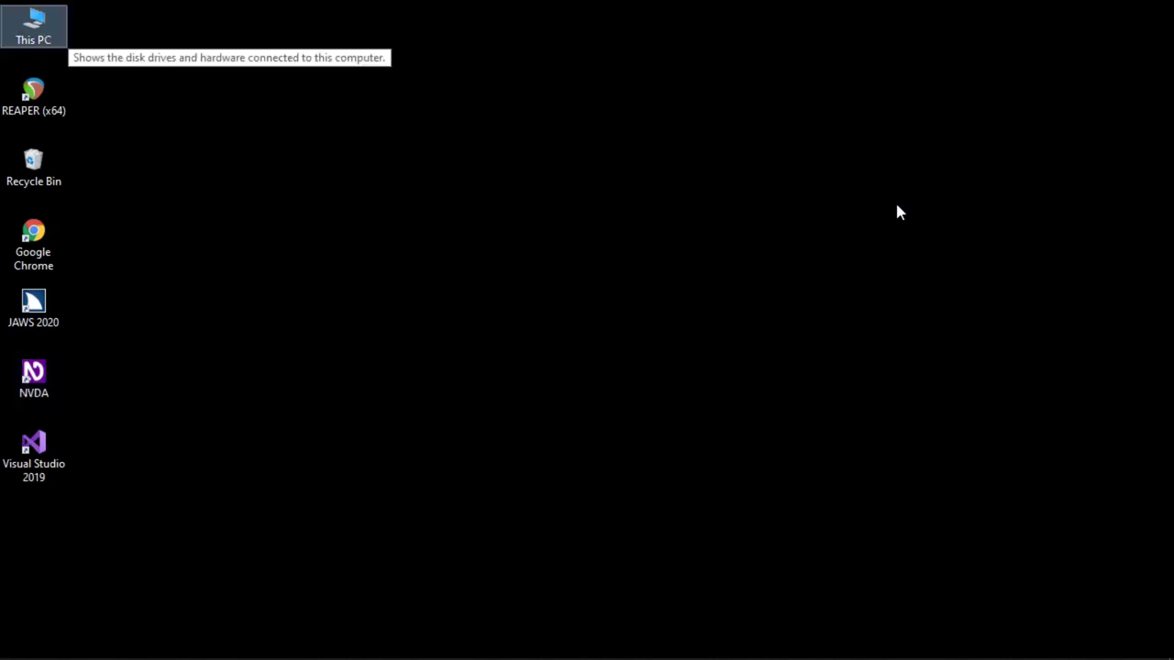
pyautogui.press('v')
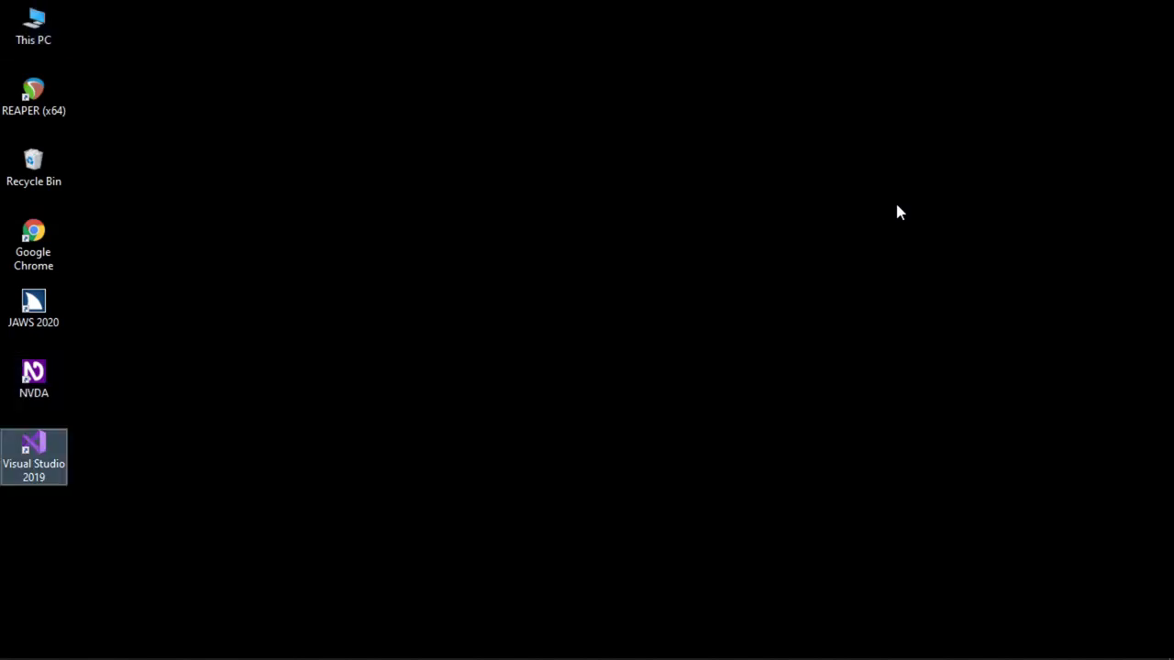
pyautogui.press('Up')
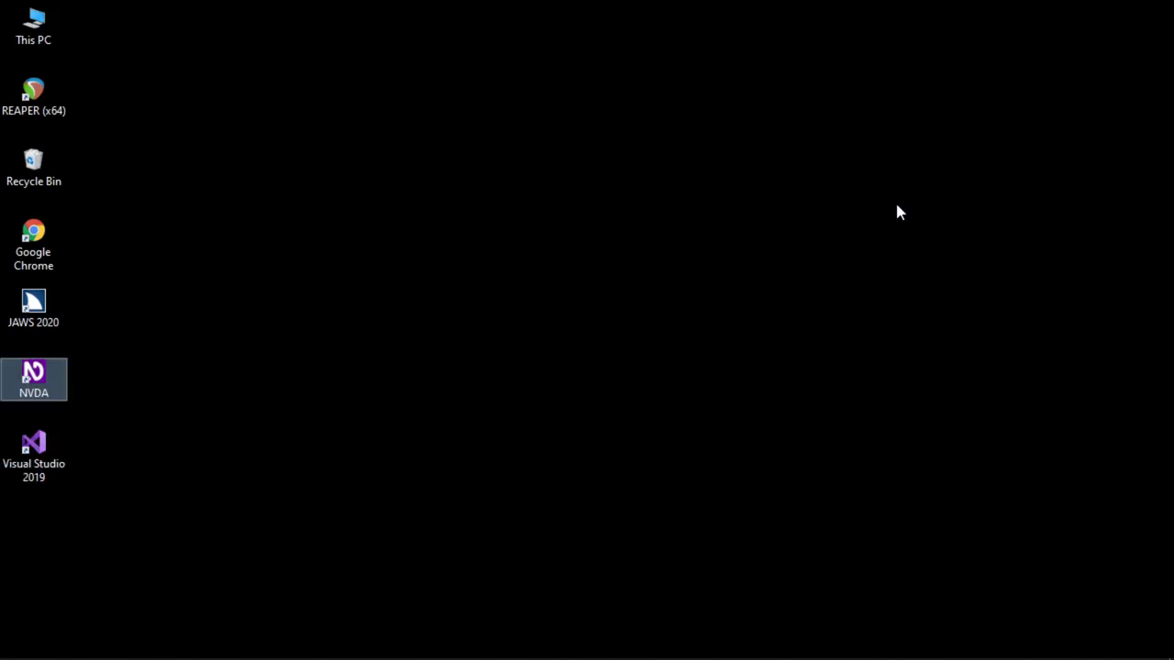
pyautogui.press('Return')
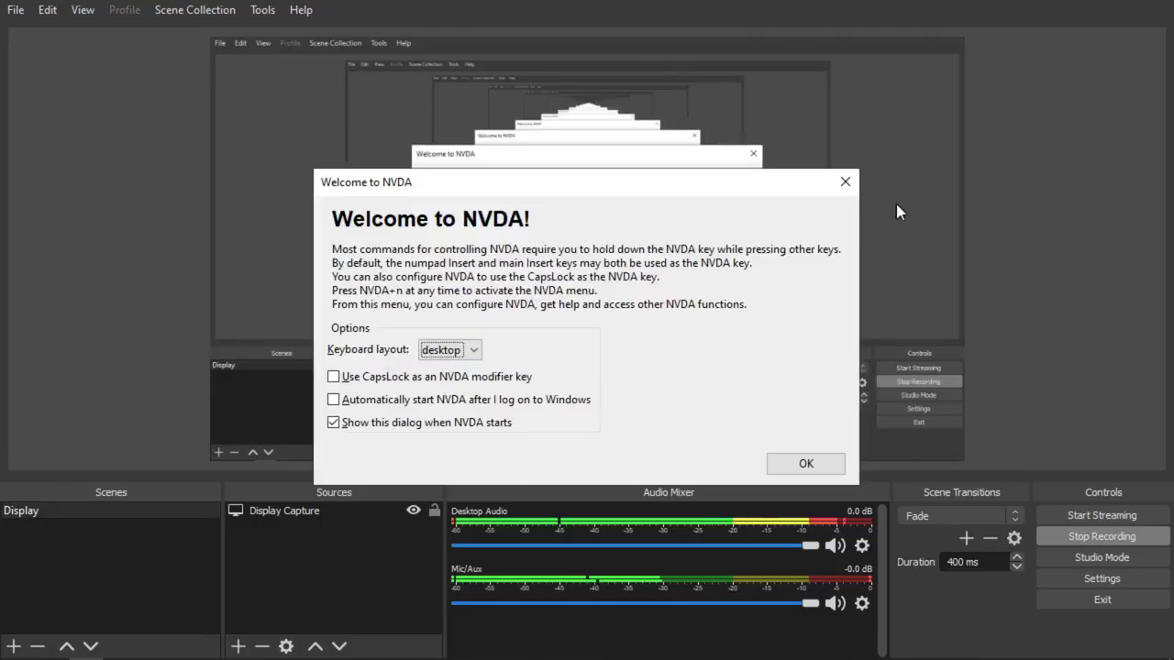
pyautogui.press('Return')
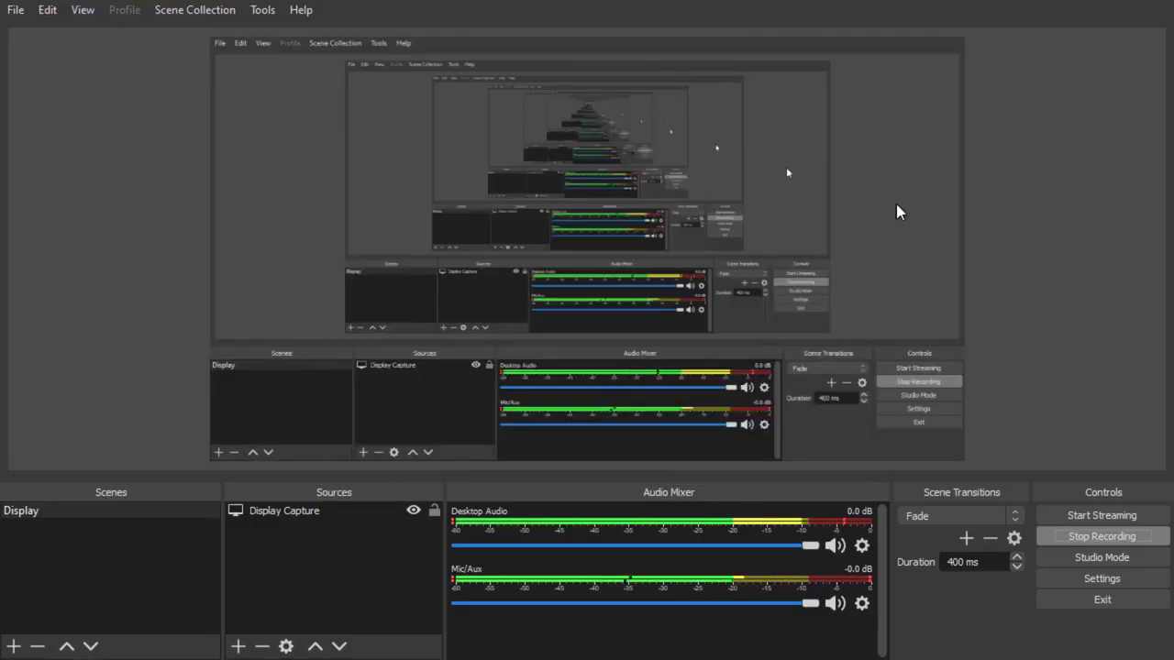
pyautogui.press('Return')
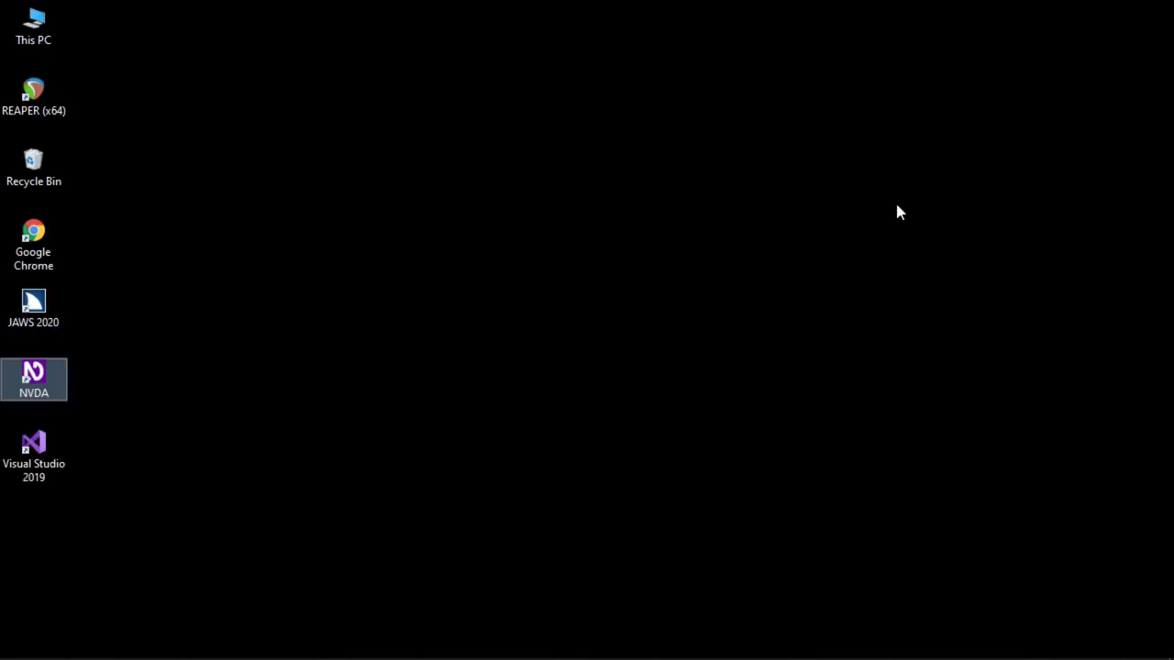
# Launch Google Chrome and return to the desktop, leaving the browser running
pyautogui.press('g')
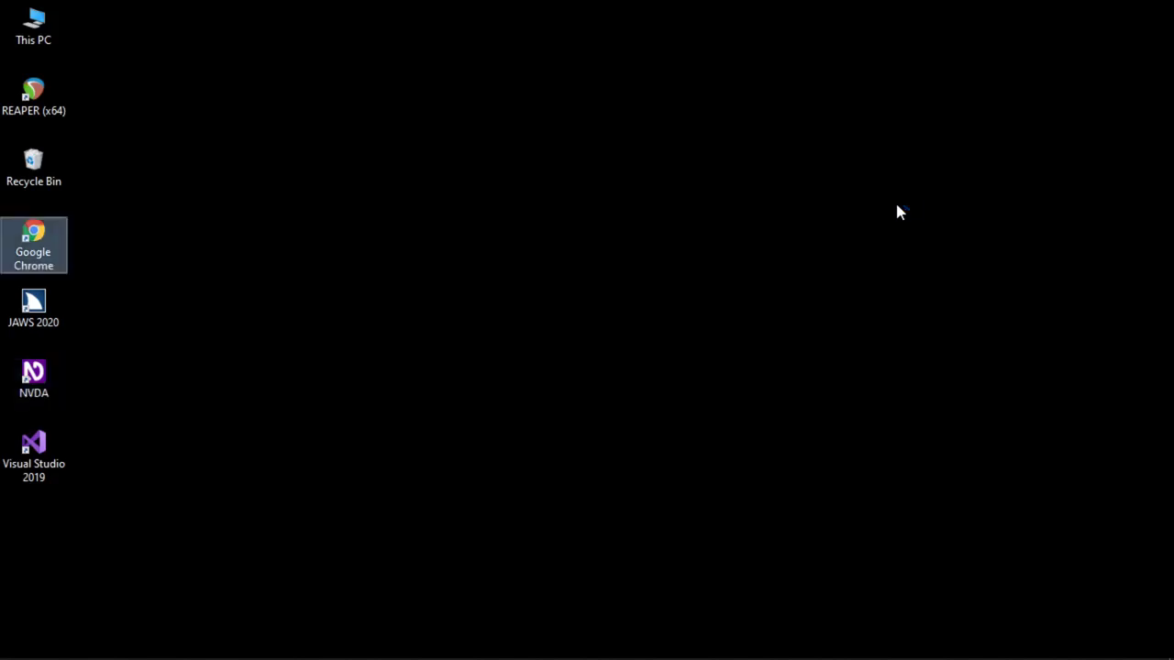
pyautogui.press('Return')
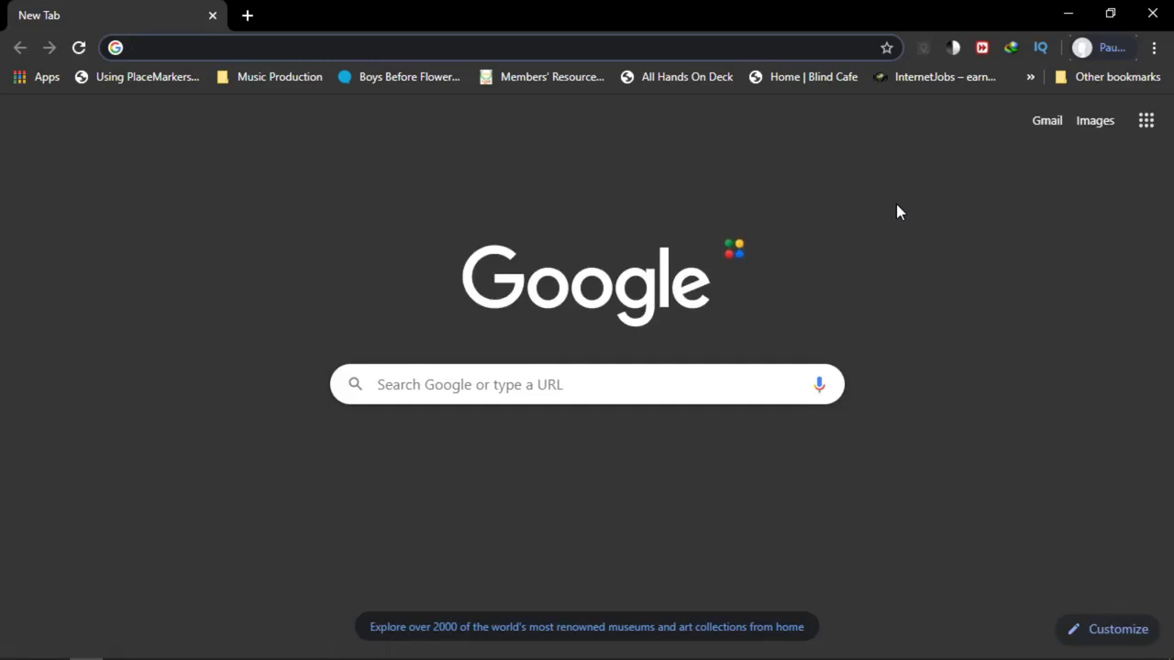
pyautogui.press('ctrl+Insert+s')
pyautogui.press('Tab')
pyautogui.press('Escape')
pyautogui.press('super+d')
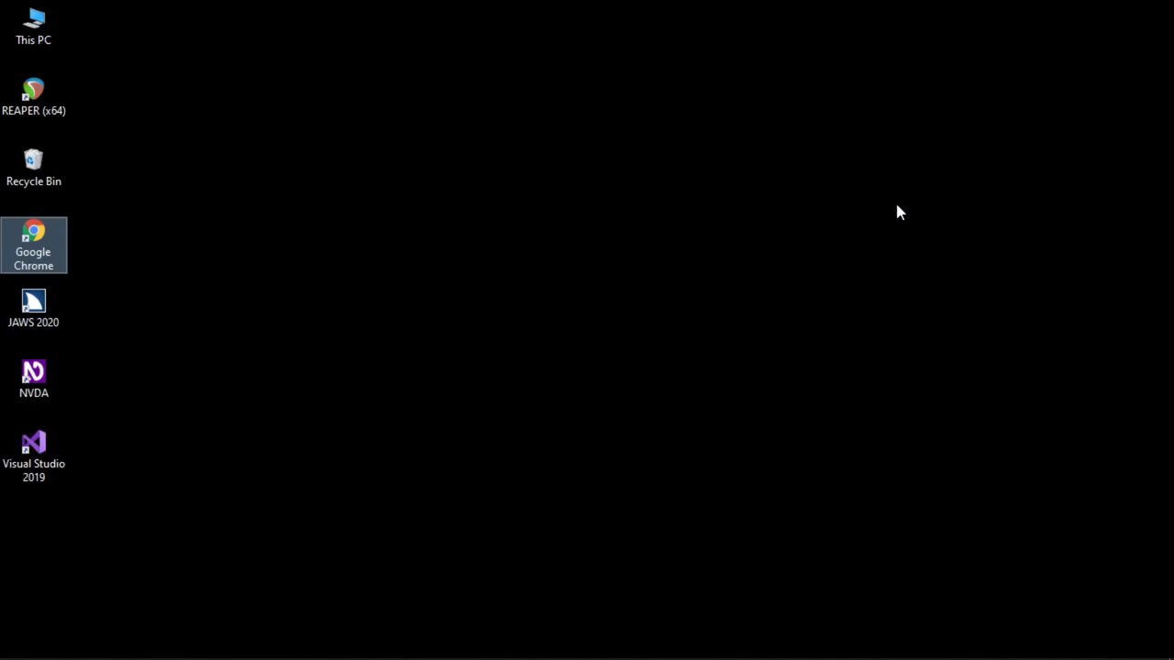
# Open NVDA's Configuration Profiles dialog and bring it up over the Google Chrome window
pyautogui.click(587, 334)
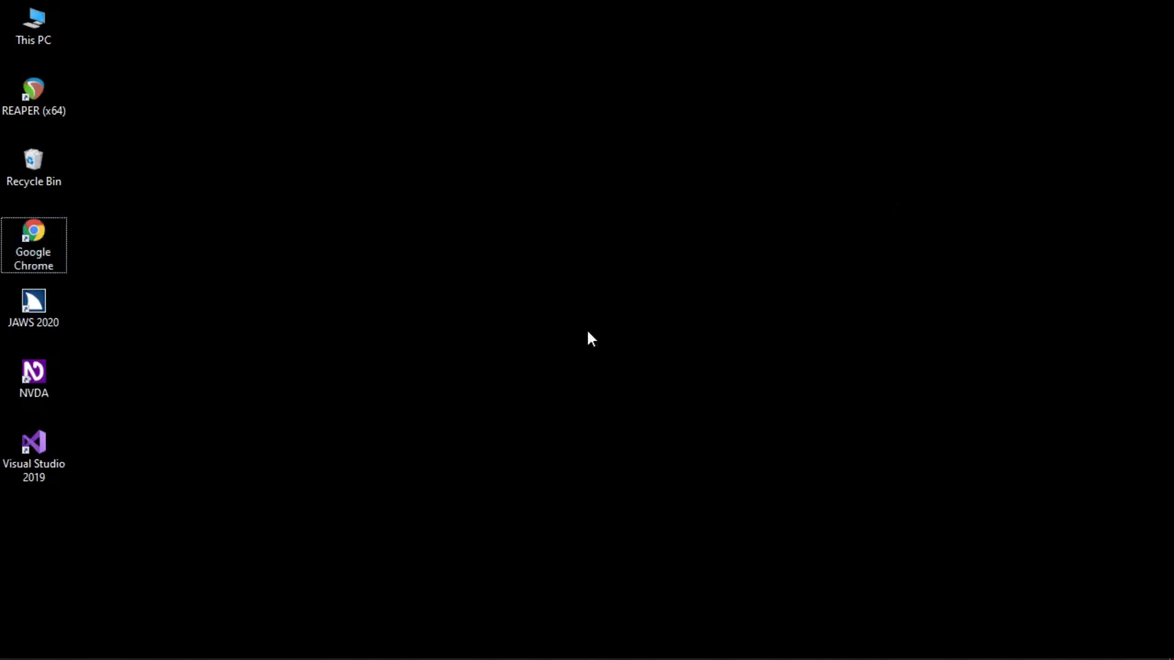
pyautogui.press('Insert+n')
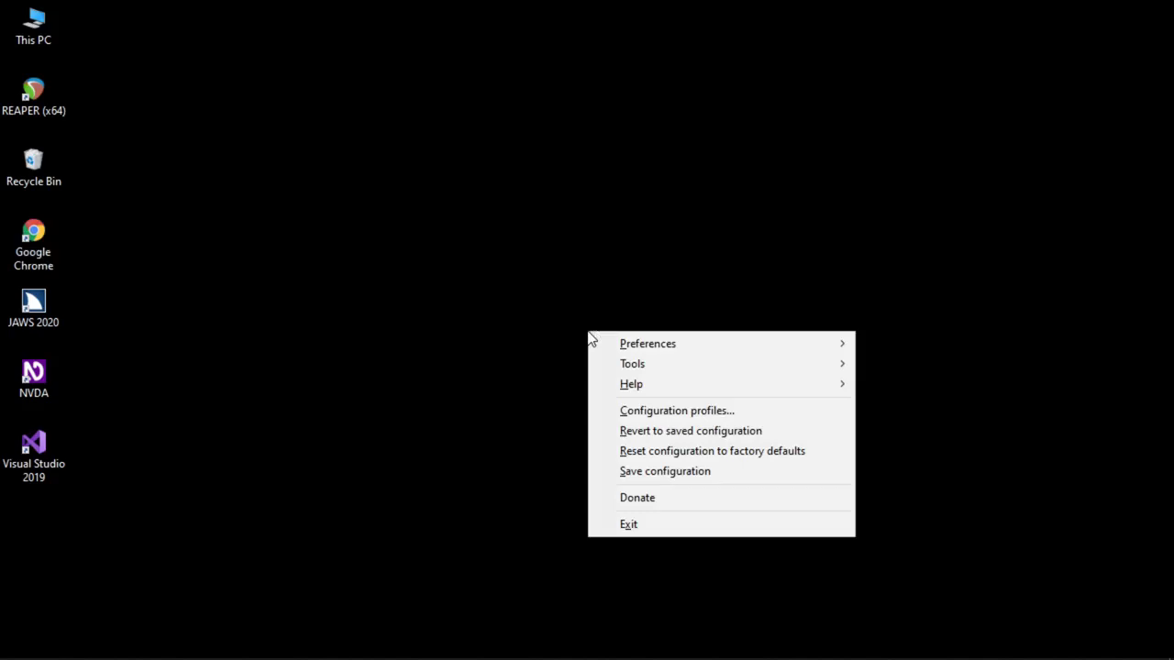
pyautogui.press('Down')
pyautogui.press('Down')
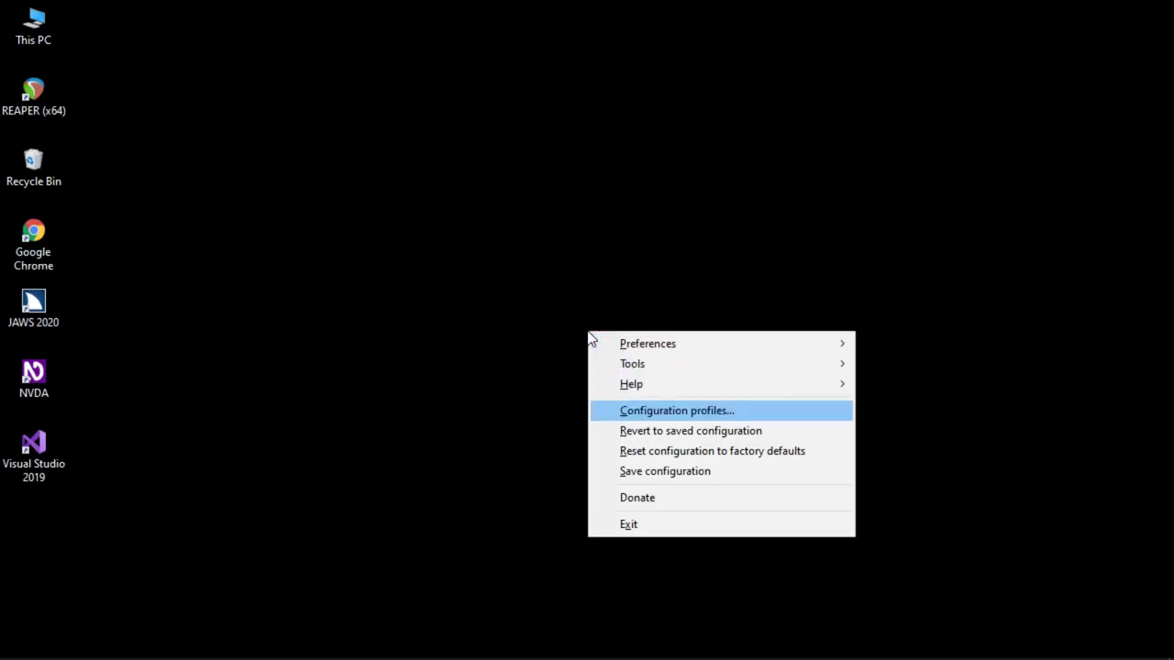
pyautogui.press('Return')
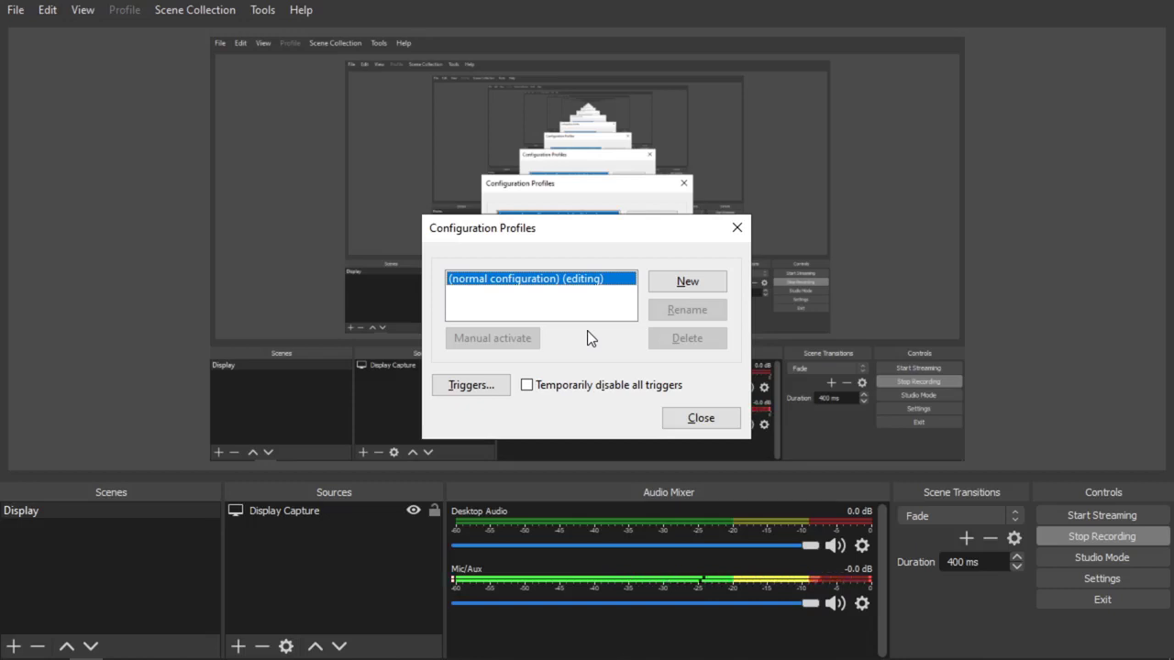
pyautogui.press('Tab')
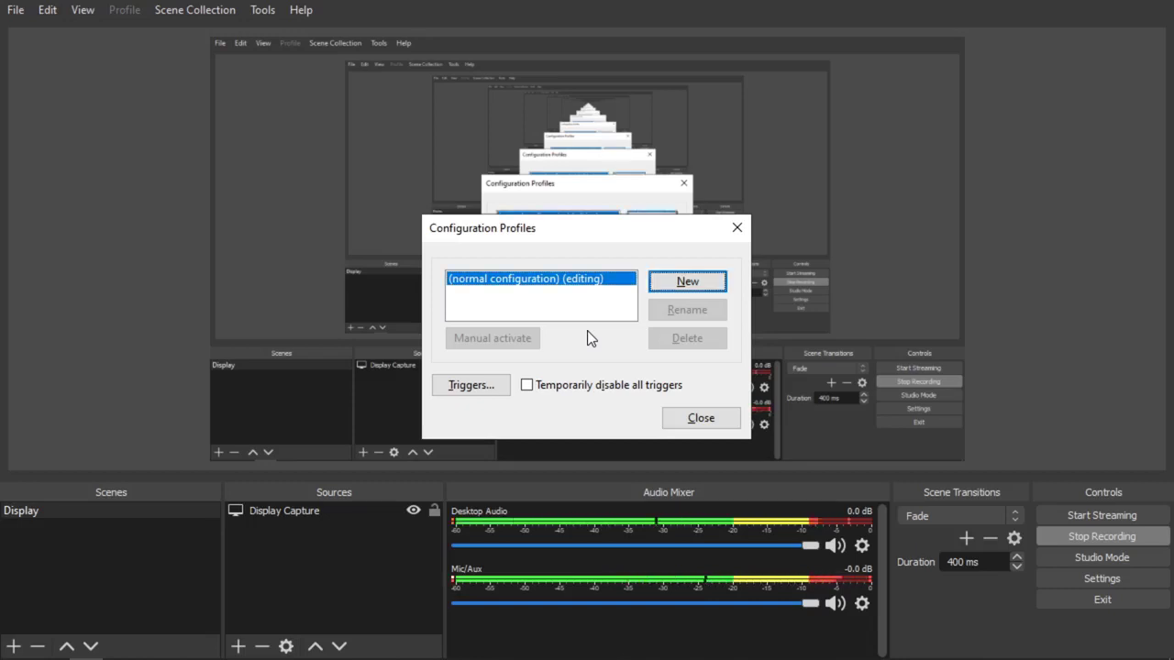
pyautogui.press('super+d')
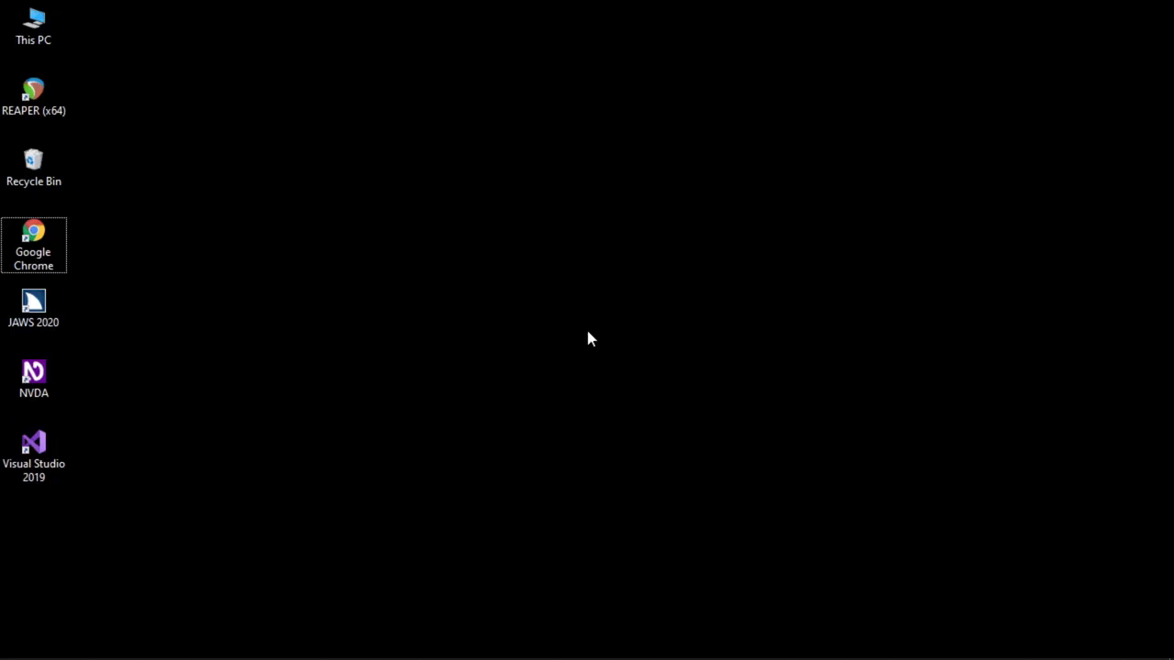
pyautogui.press('Return')
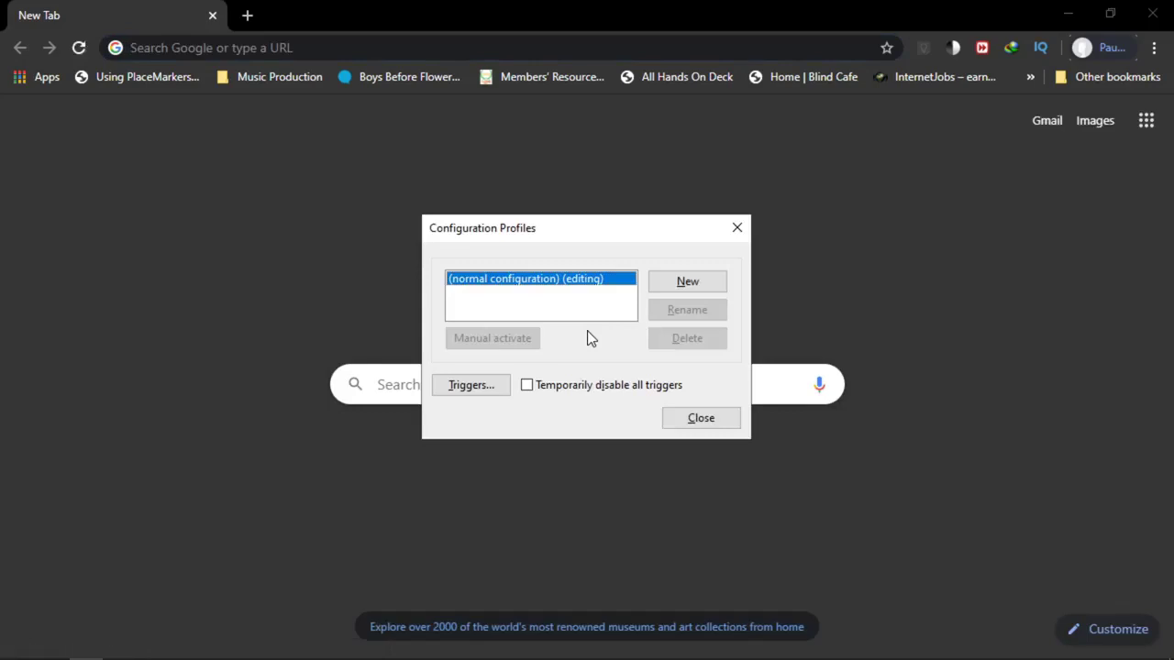
pyautogui.hotkey('alt', 'n')
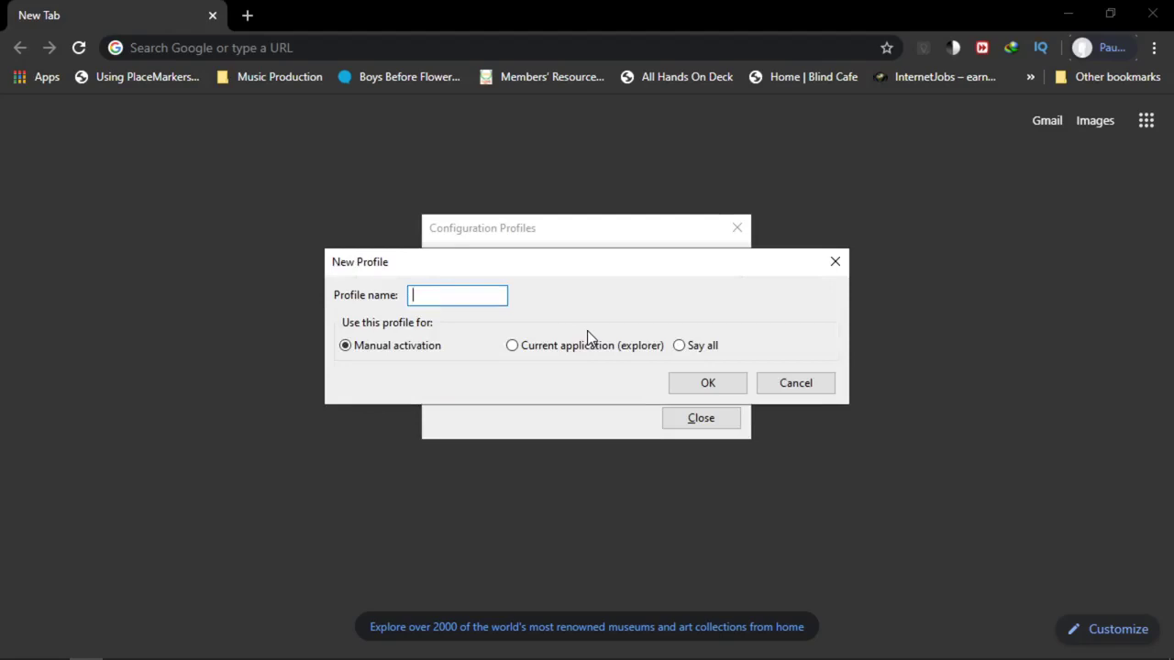
pyautogui.press('Tab')
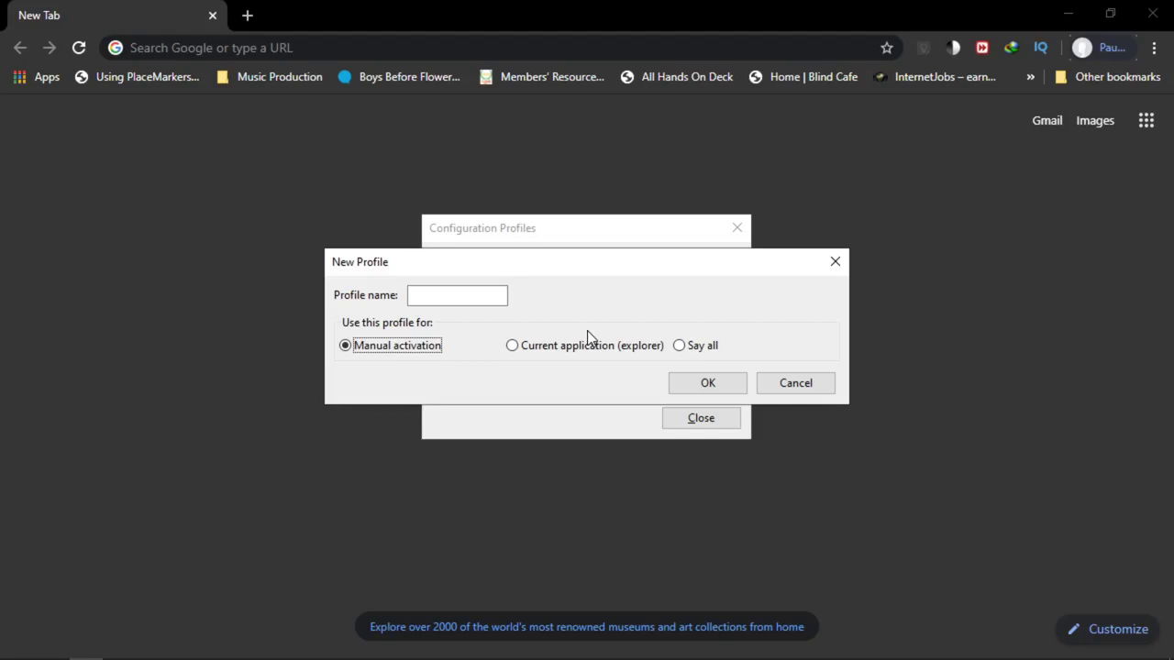
pyautogui.press('Down')
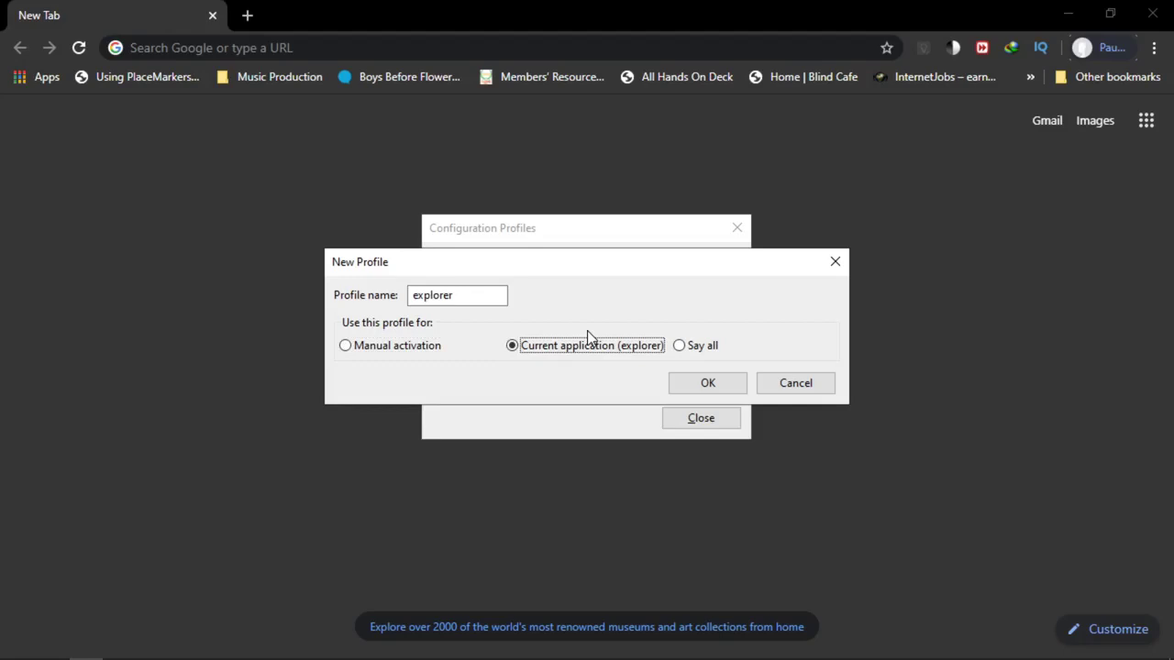
pyautogui.press('Right')
pyautogui.press('Right')
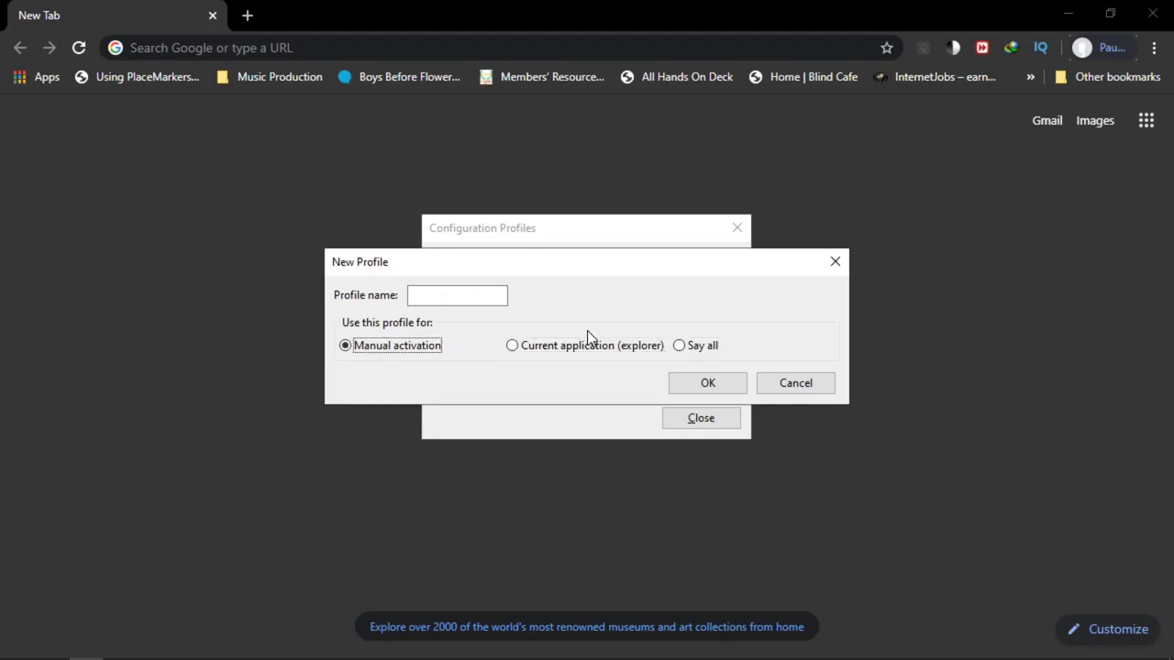
pyautogui.press('Right')
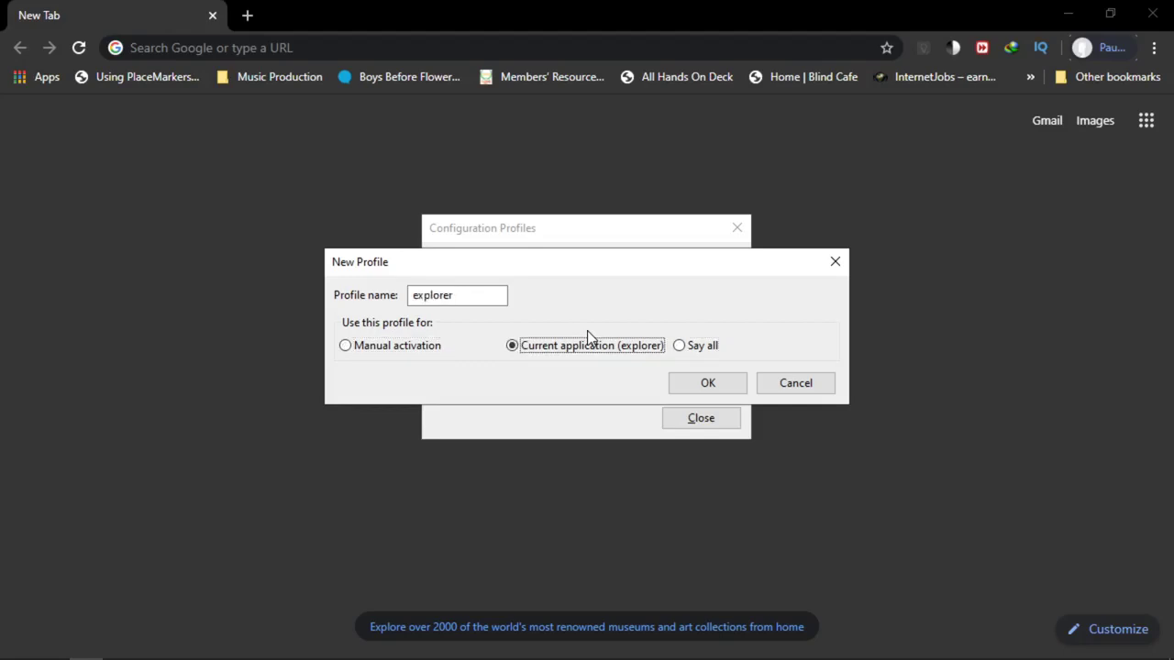
pyautogui.press('Return')
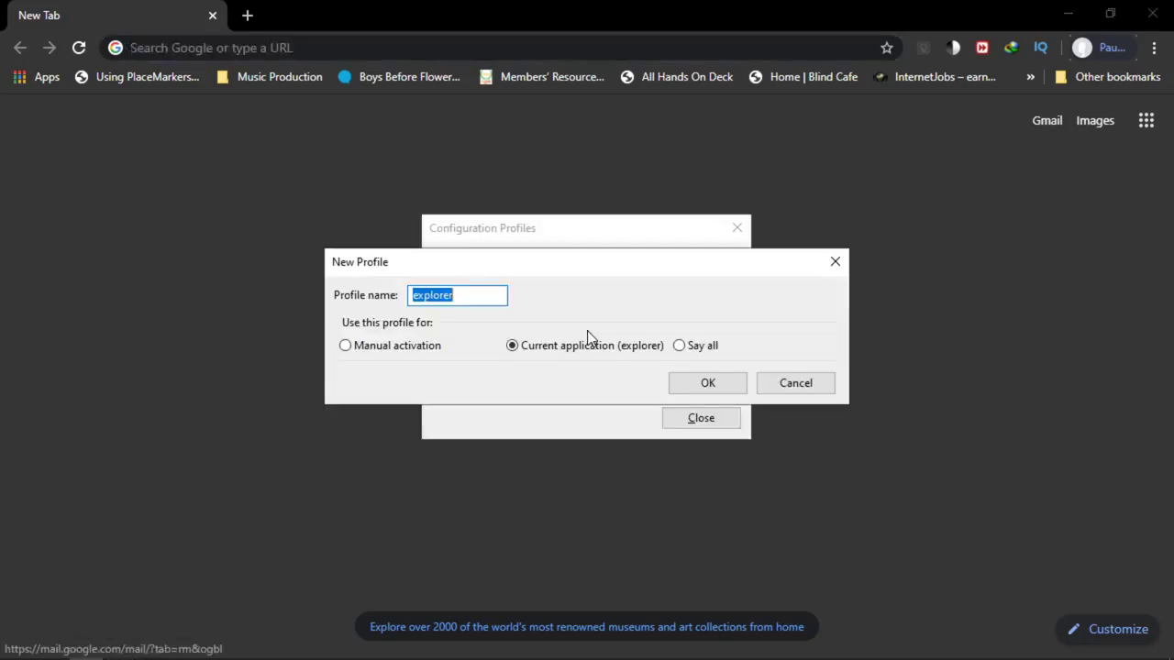
pyautogui.press('Left')
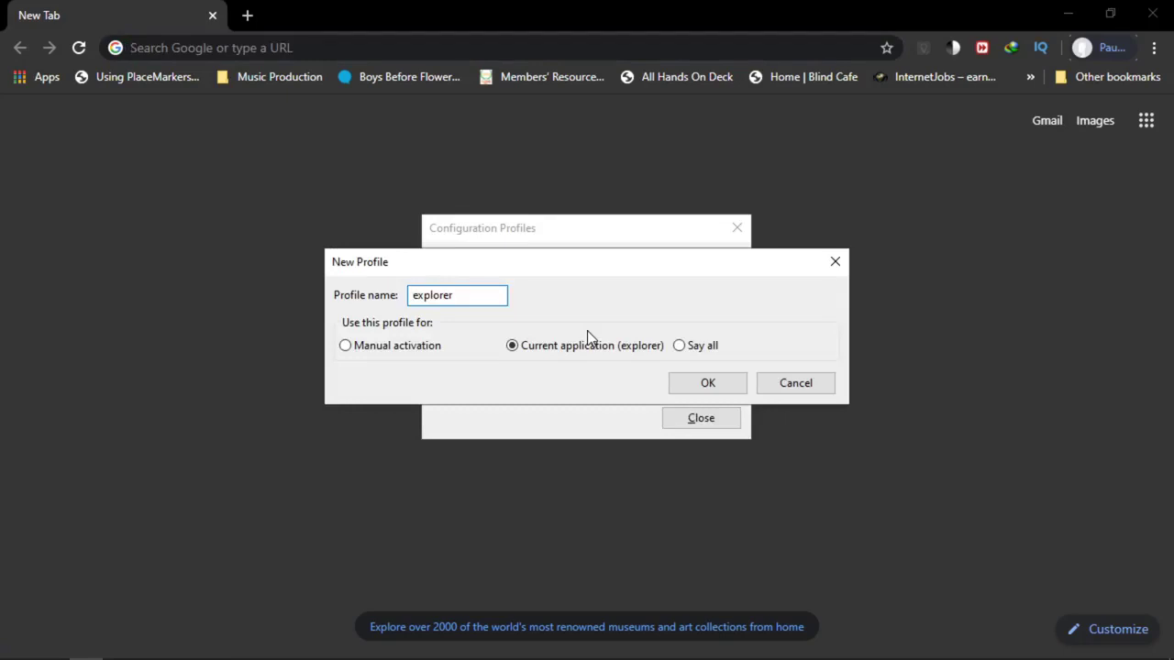
pyautogui.press('Escape')
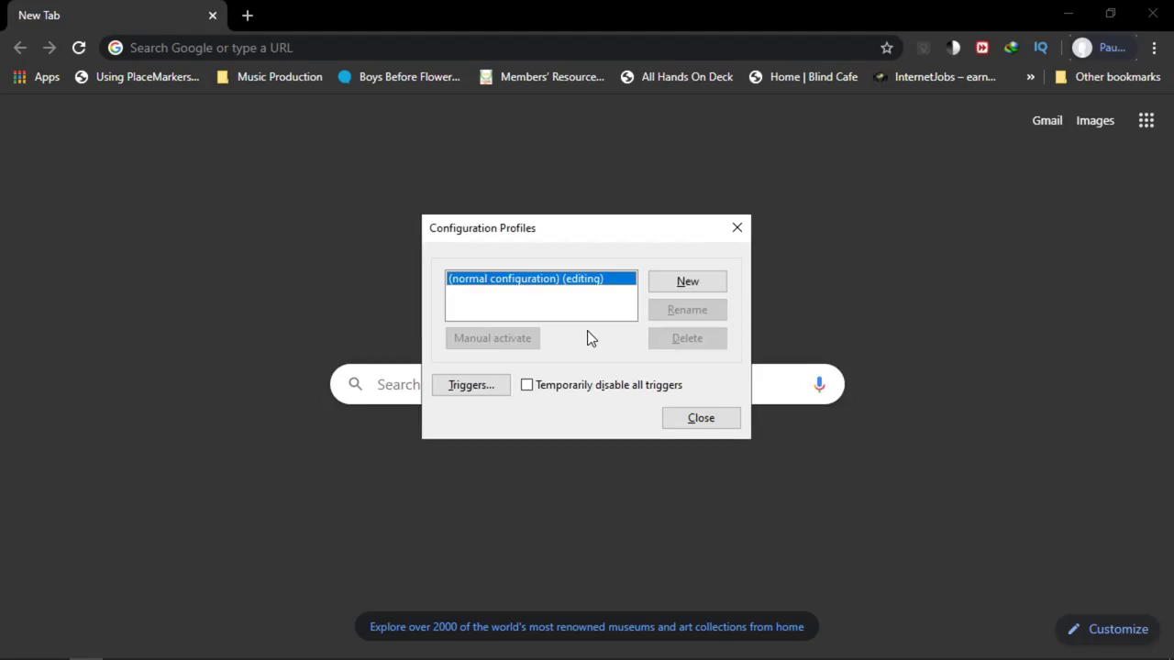
pyautogui.press('Escape')
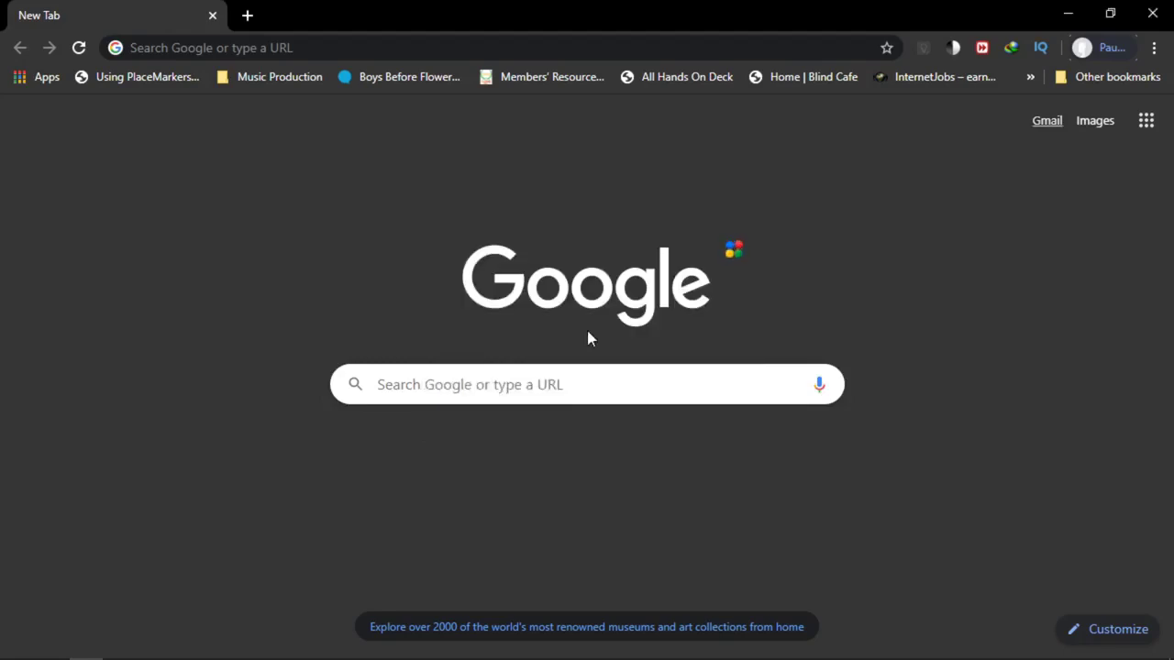
# With the Chrome page in focus, reopen NVDA's Configuration Profiles dialog and start a new profile
pyautogui.press('Tab')
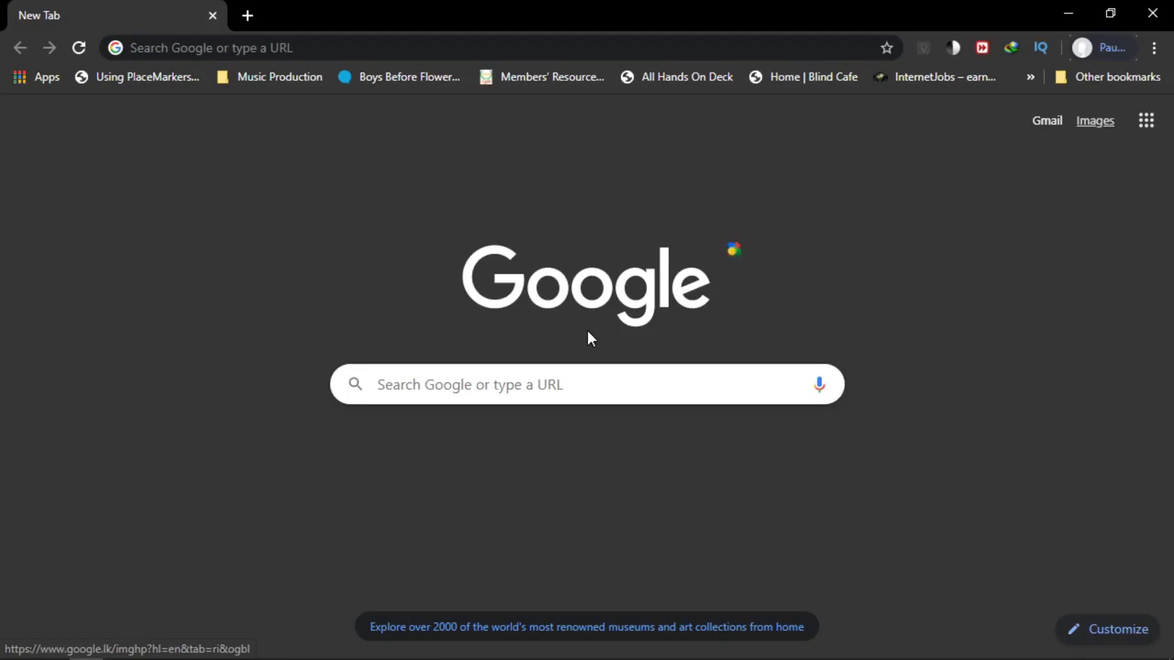
pyautogui.press('insert+n')
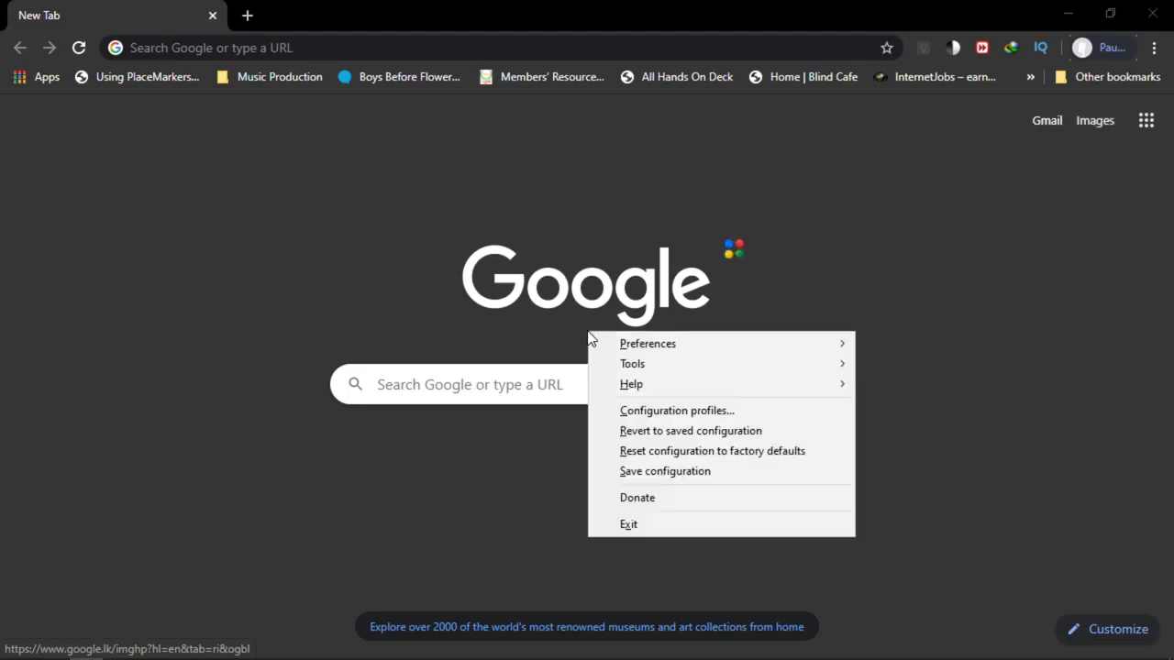
pyautogui.press('p')
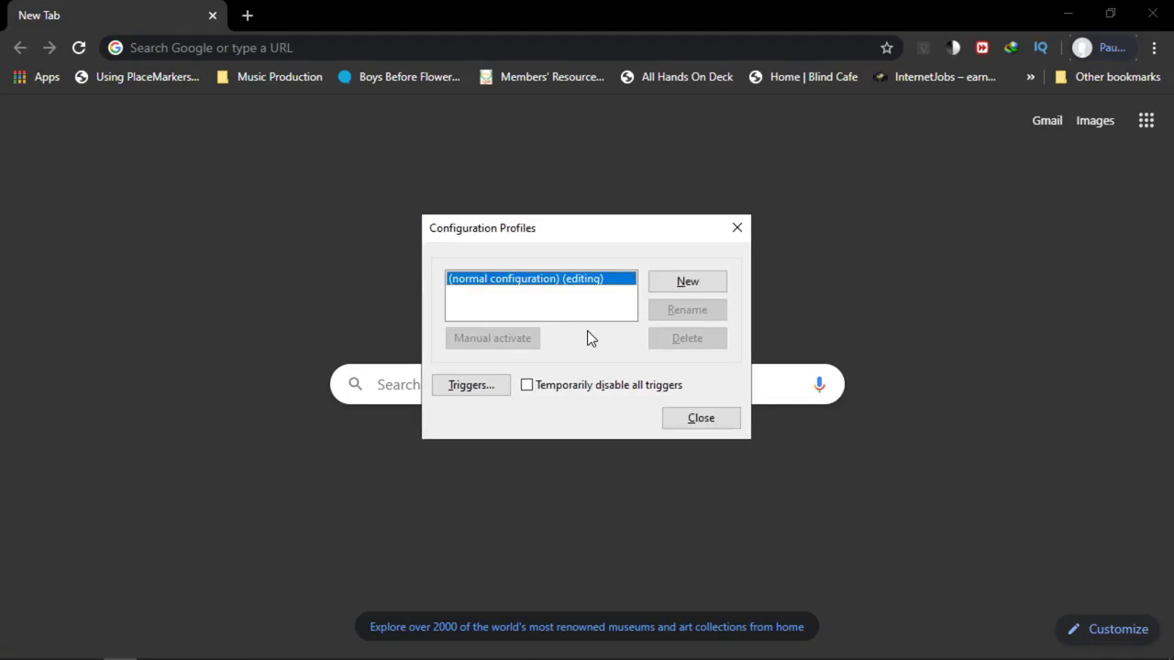
pyautogui.press('Tab')
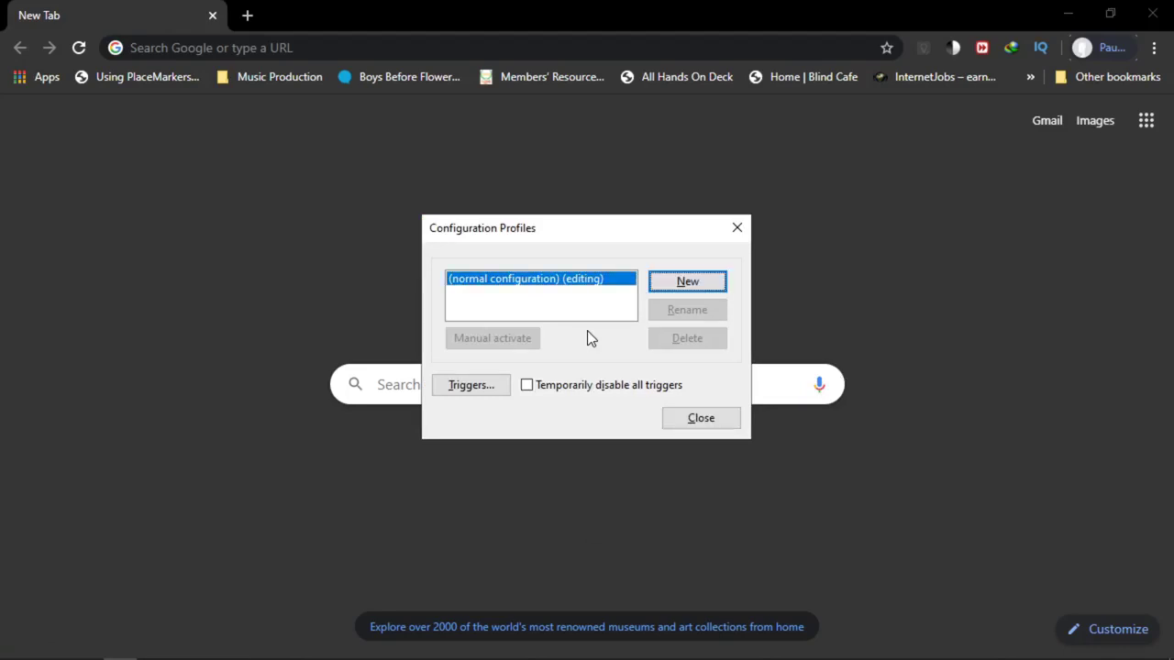
pyautogui.press('Return')
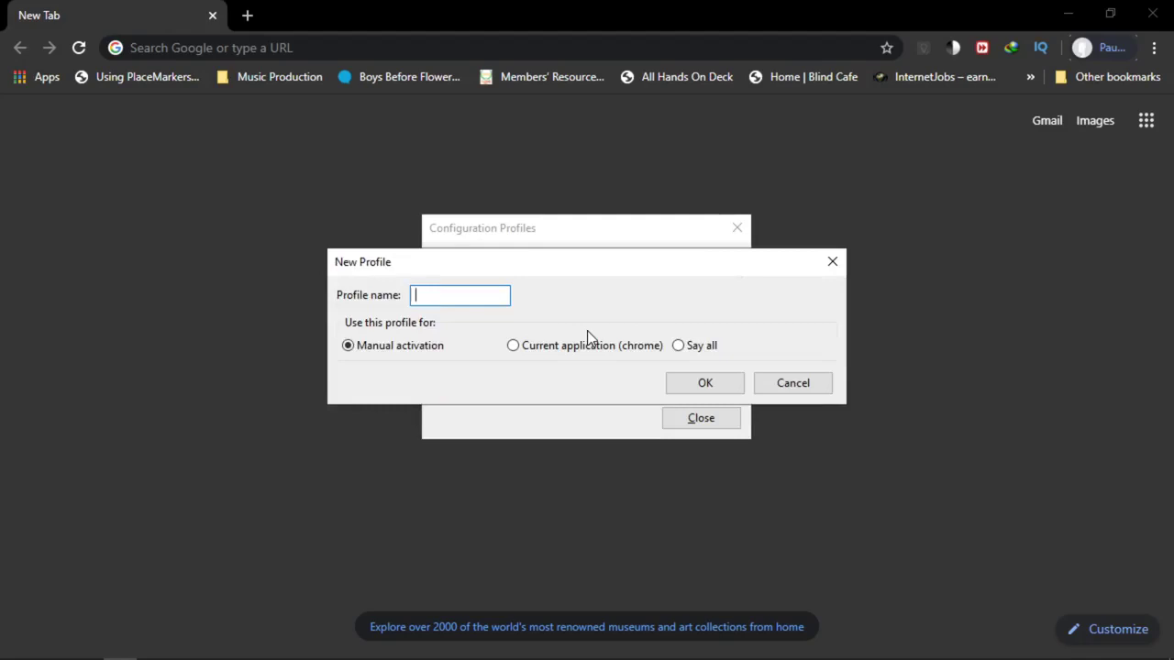
# Tie the new profile to the current application (chrome), name it "Google chrome" and create it
pyautogui.press('Tab')
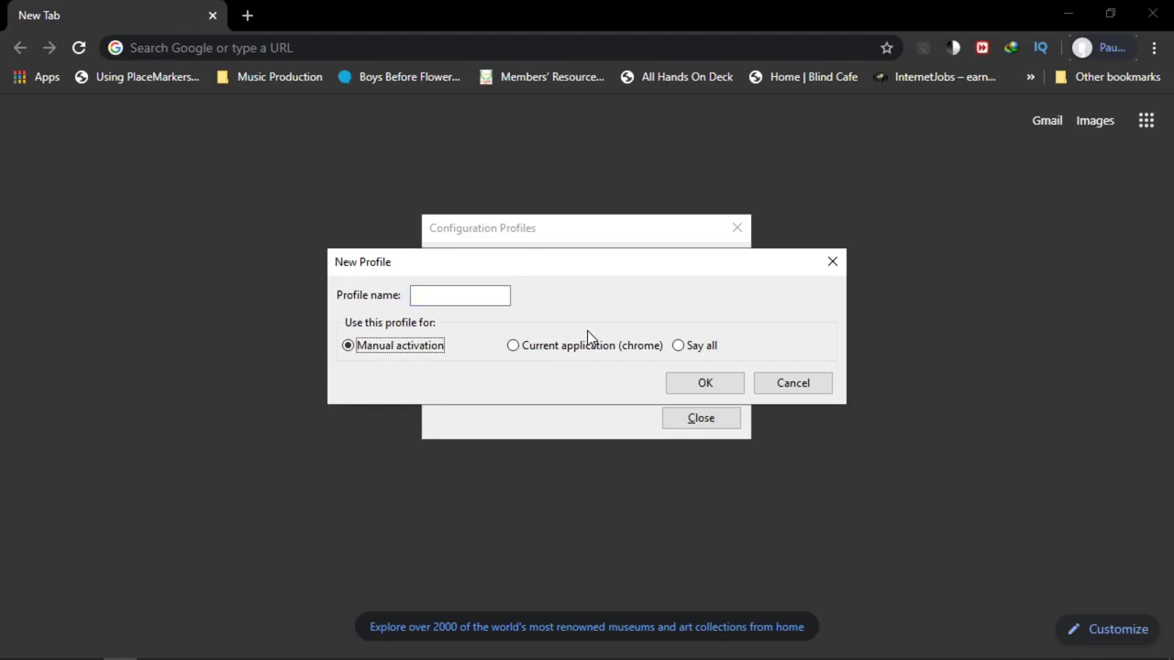
pyautogui.press('Right')
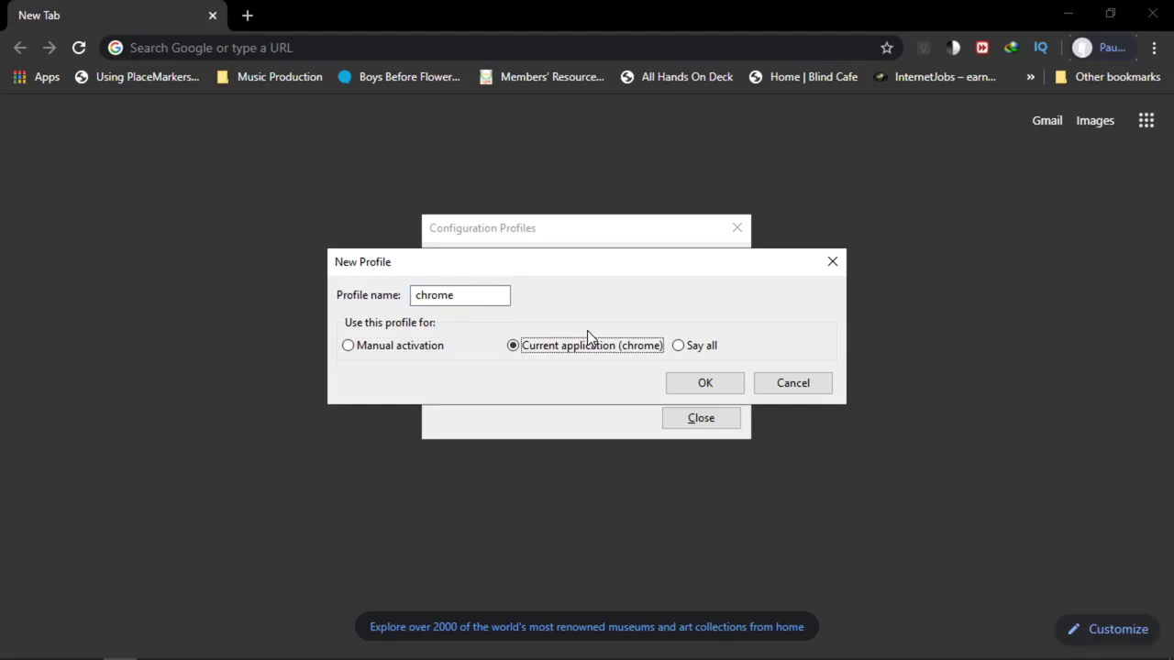
pyautogui.press('Tab')
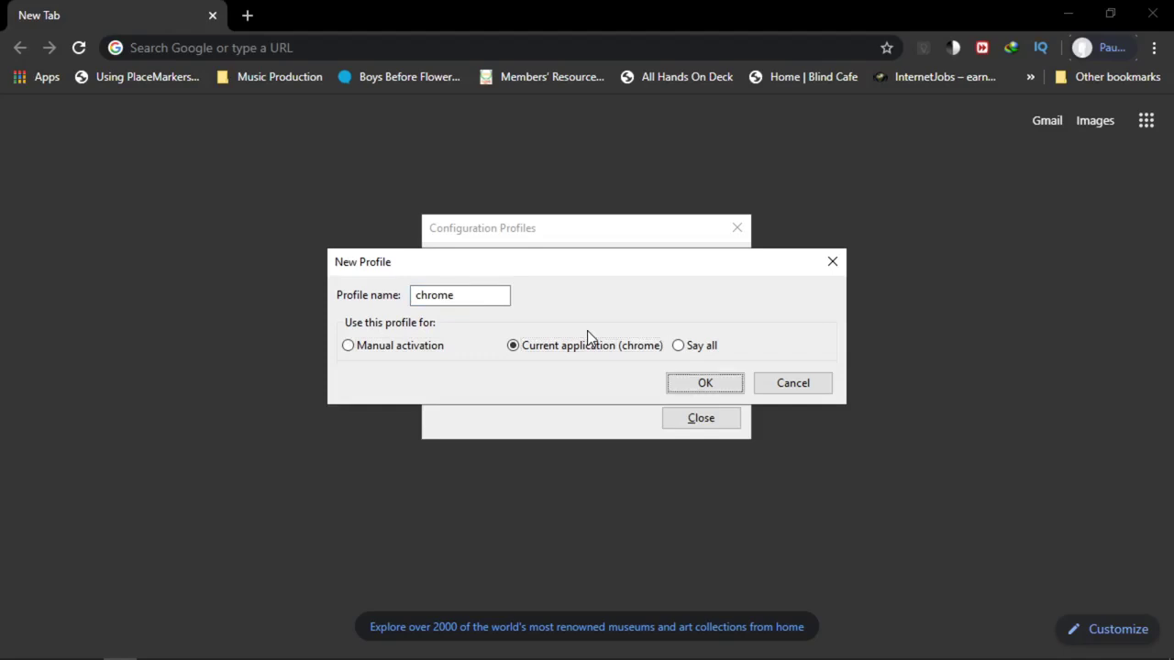
pyautogui.press('Tab')
pyautogui.press('Tab')
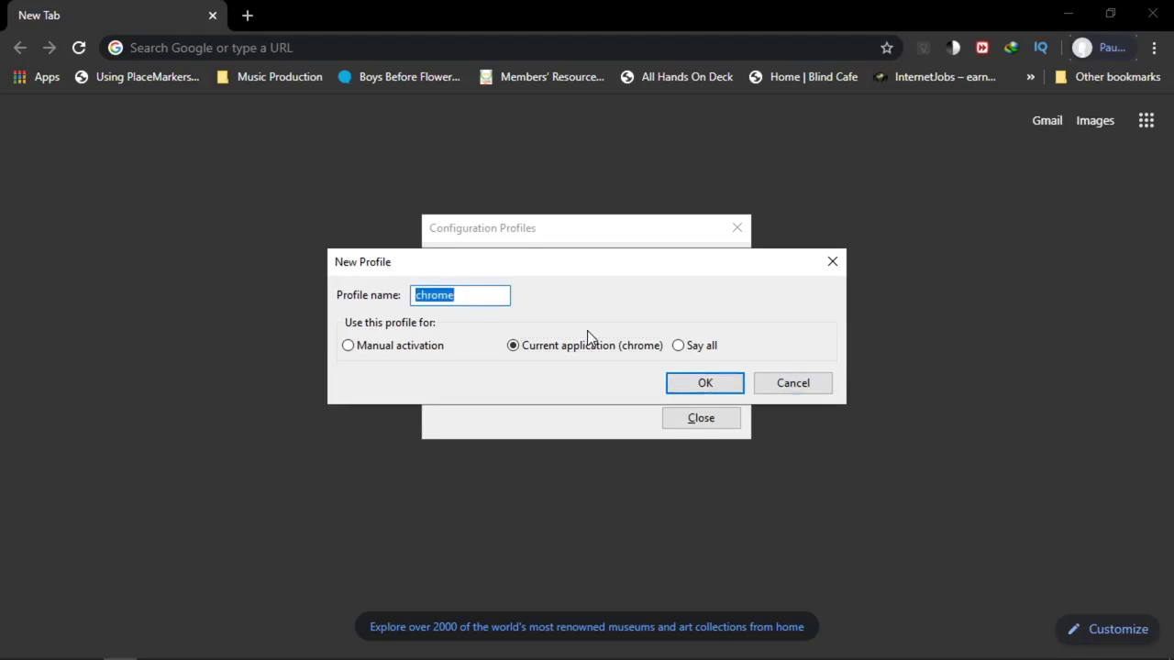
pyautogui.press('Home')
pyautogui.write('Google')
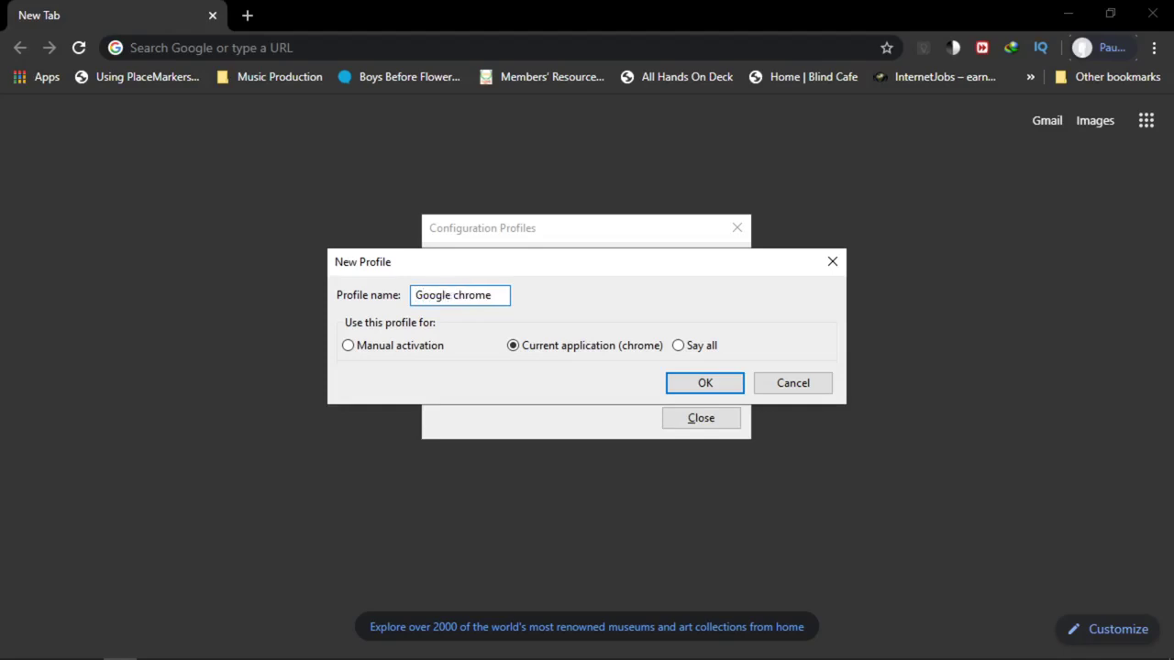
pyautogui.press('Return')
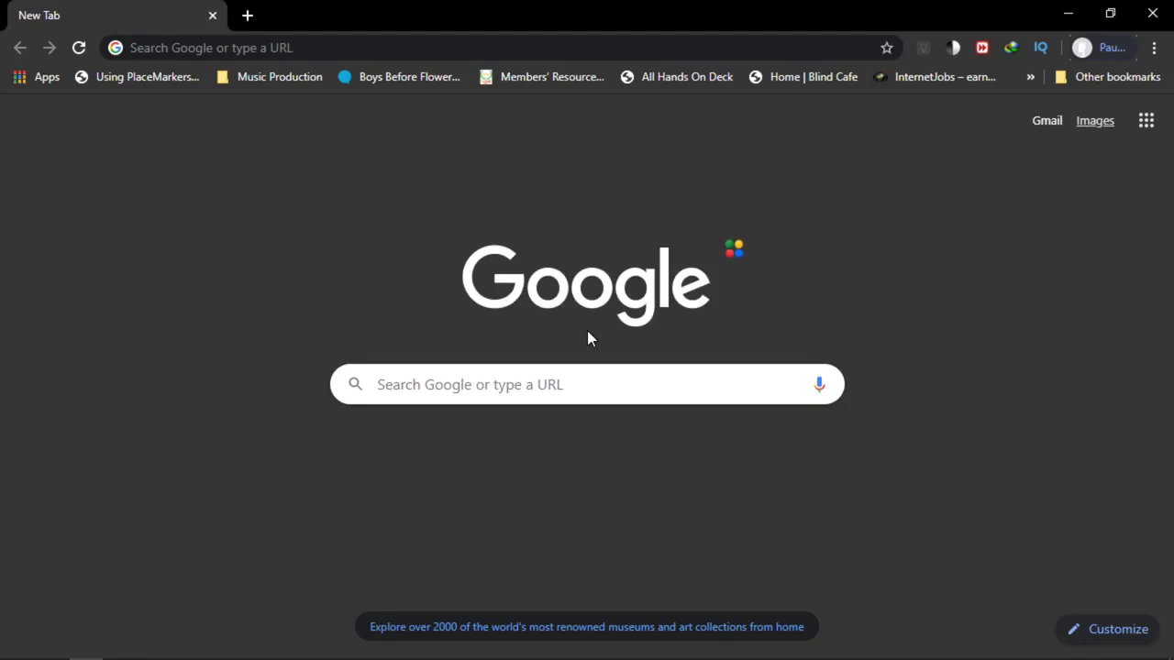
# Check the status of the Google chrome profile in NVDA's Configuration Profiles dialog and return to the browser
pyautogui.rightClick(588, 338)
pyautogui.press('Down')
pyautogui.press('Down')
pyautogui.press('Down')
pyautogui.press('Down')
pyautogui.press('Return')
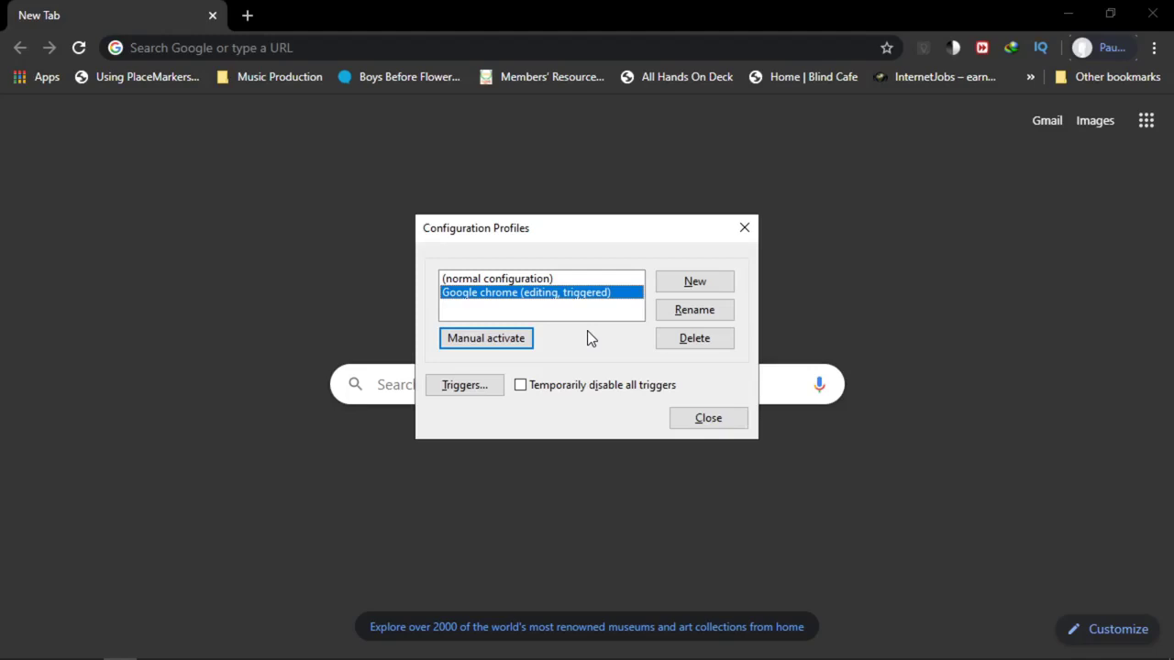
pyautogui.press('Return')
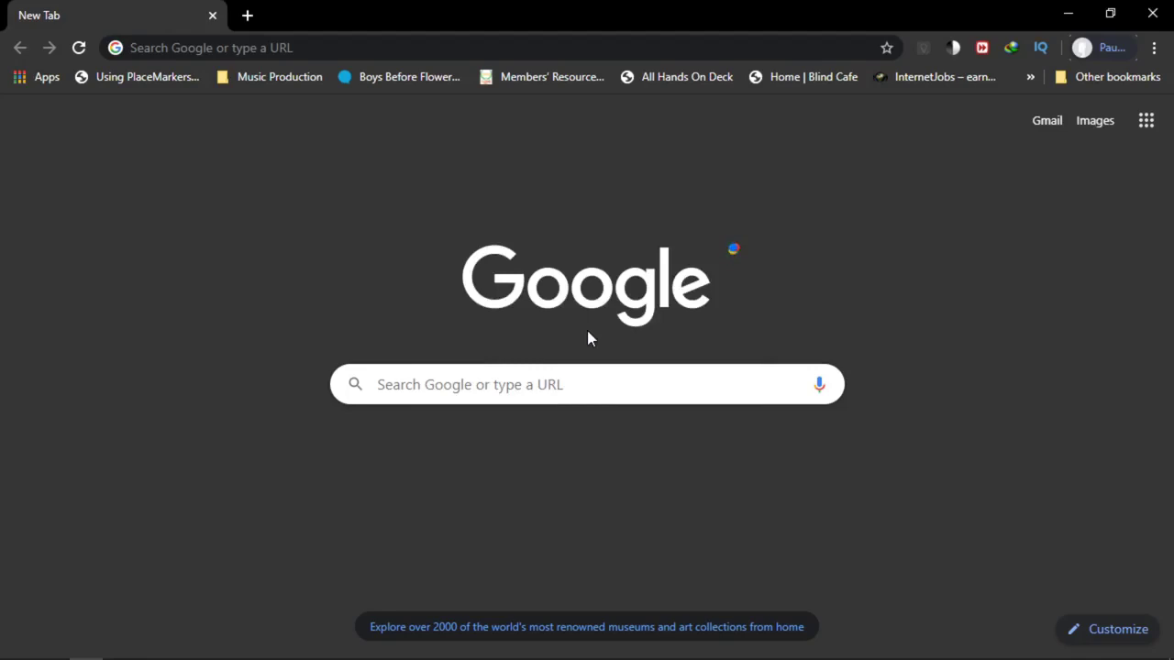
# Set NVDA's synthesizer to Windows OneCore voices while the Chrome window is active
pyautogui.press('ctrl+Insert+s')
pyautogui.press('Down')
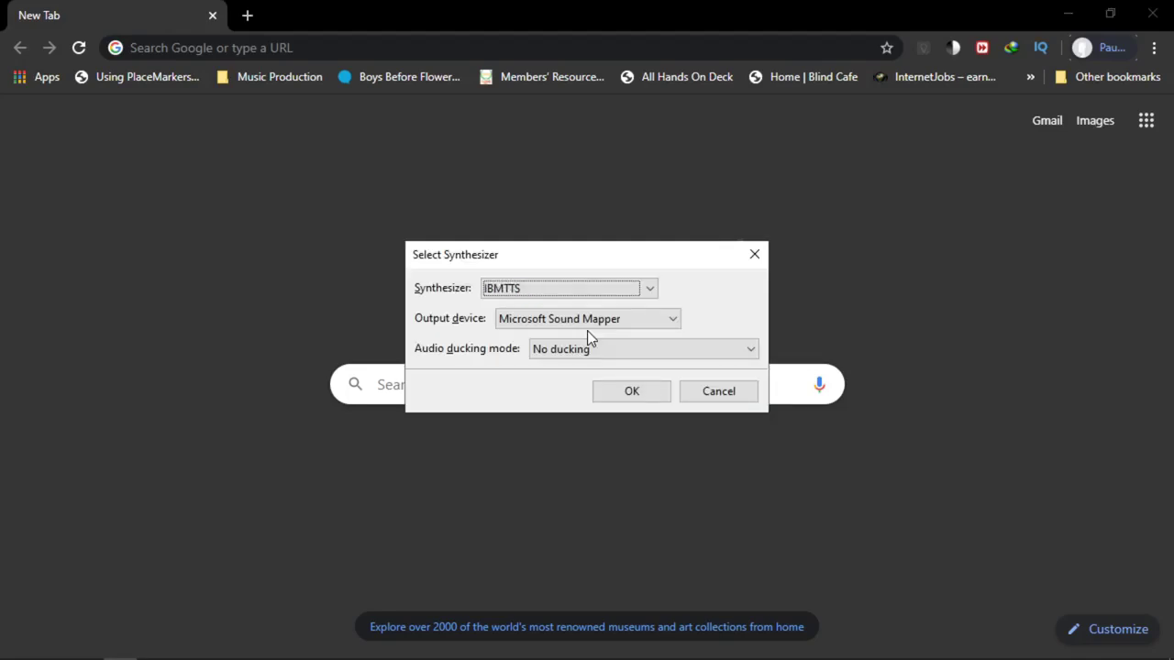
pyautogui.press('Down')
pyautogui.press('Down')
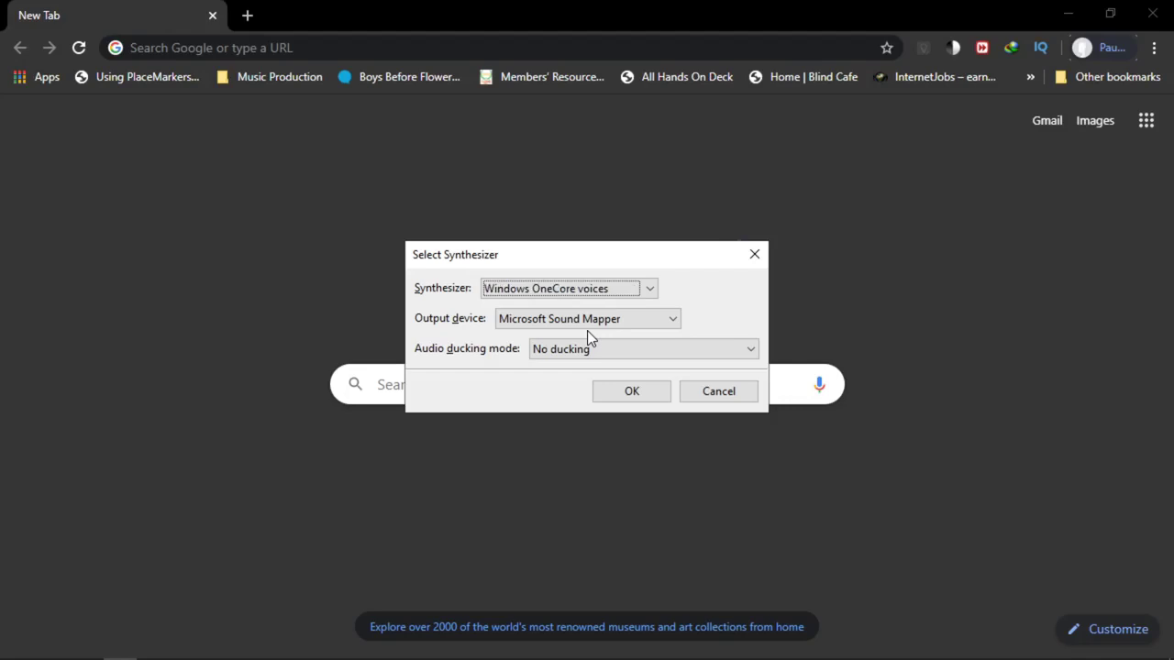
pyautogui.press('Return')
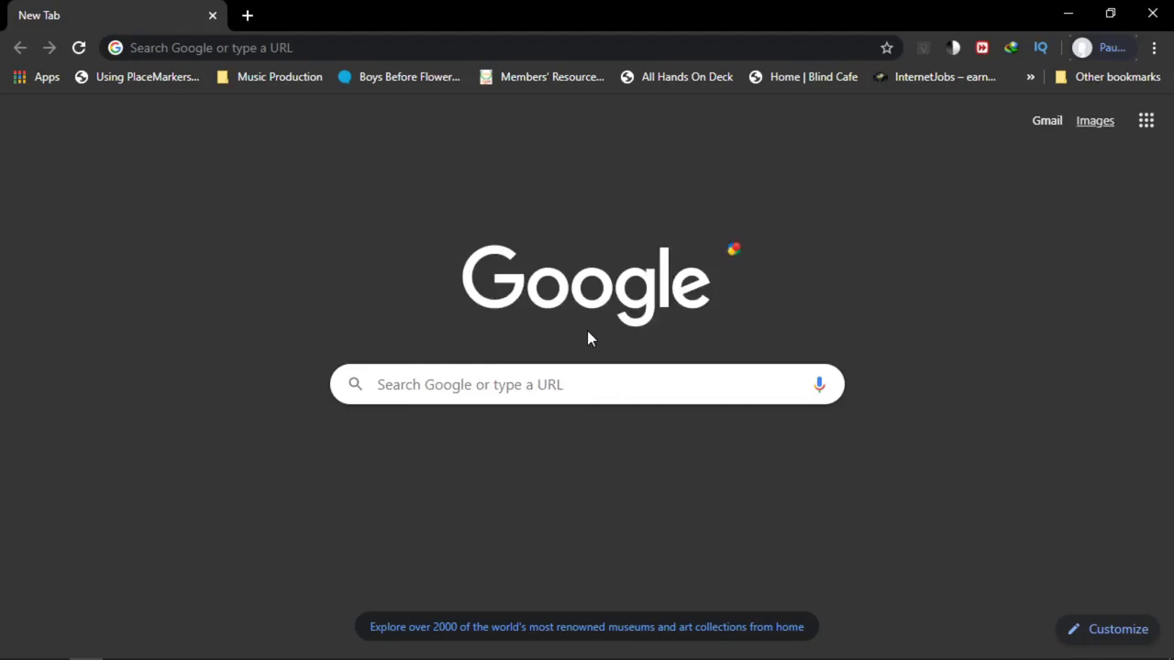
# From the desktop, open NVDA's Configuration Profiles dialog and manually activate the Google chrome profile
pyautogui.press('super+d')
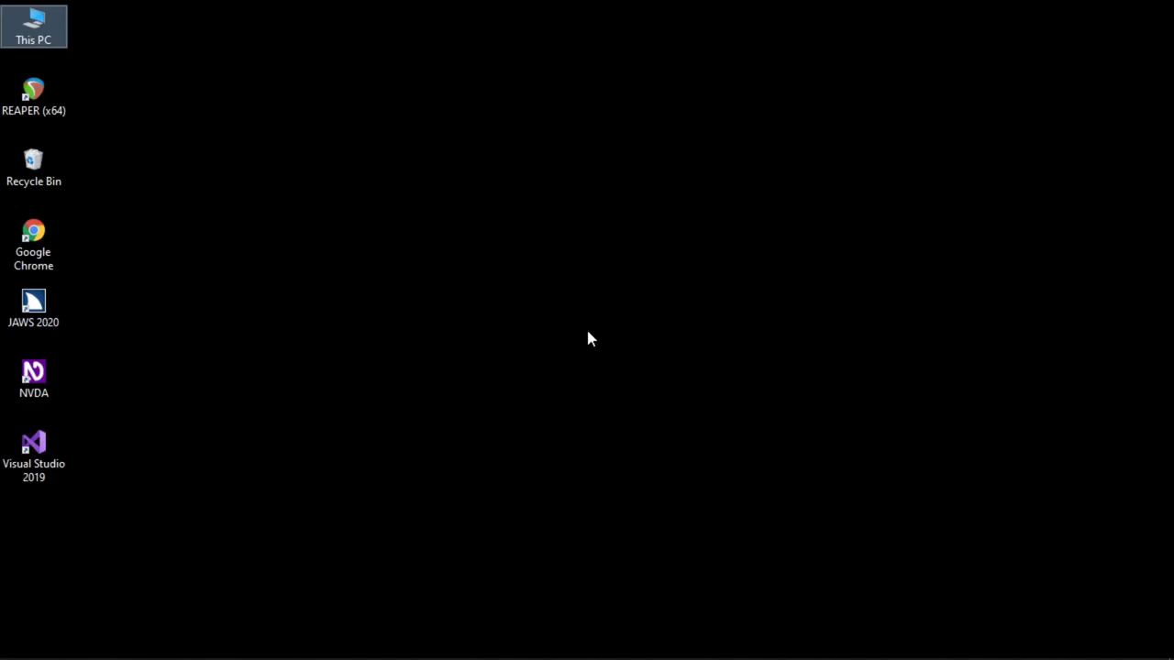
pyautogui.click(590, 340)
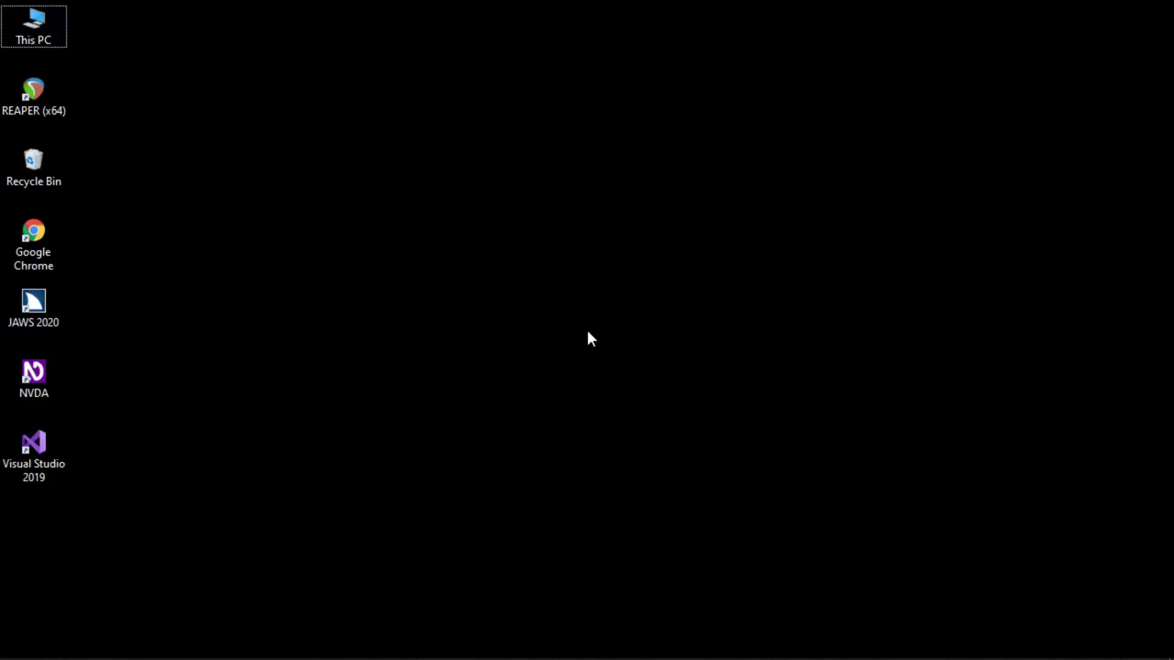
pyautogui.press('insert+n')
pyautogui.press('Down')
pyautogui.press('Down')
pyautogui.press('Down')
pyautogui.press('Return')
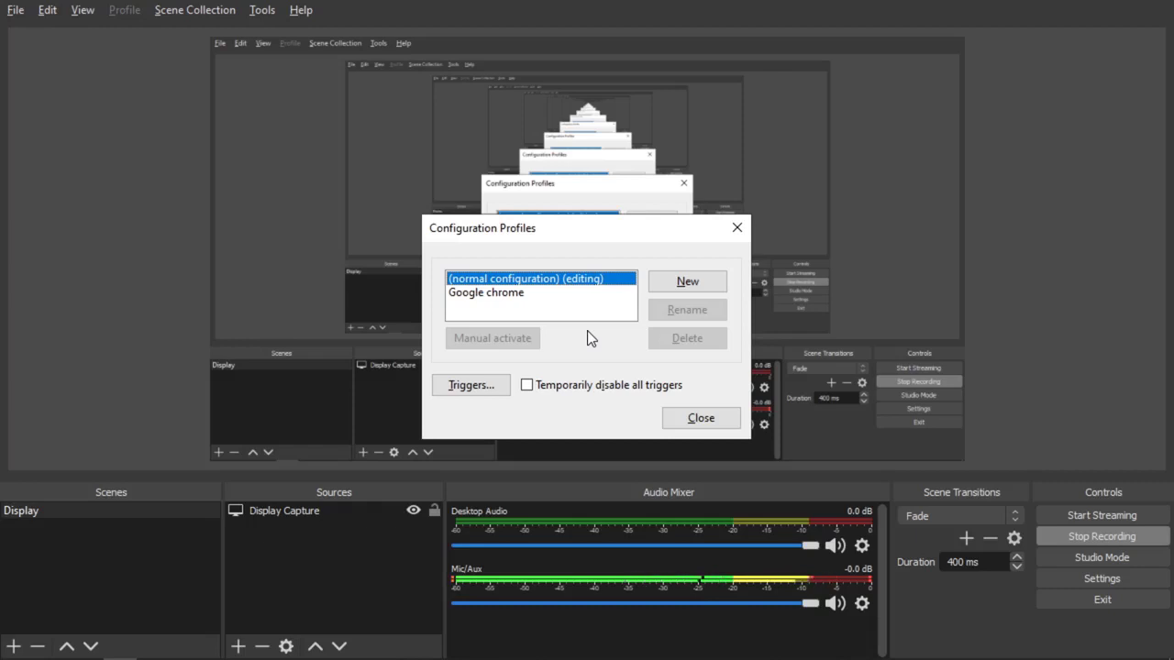
pyautogui.press('Down')
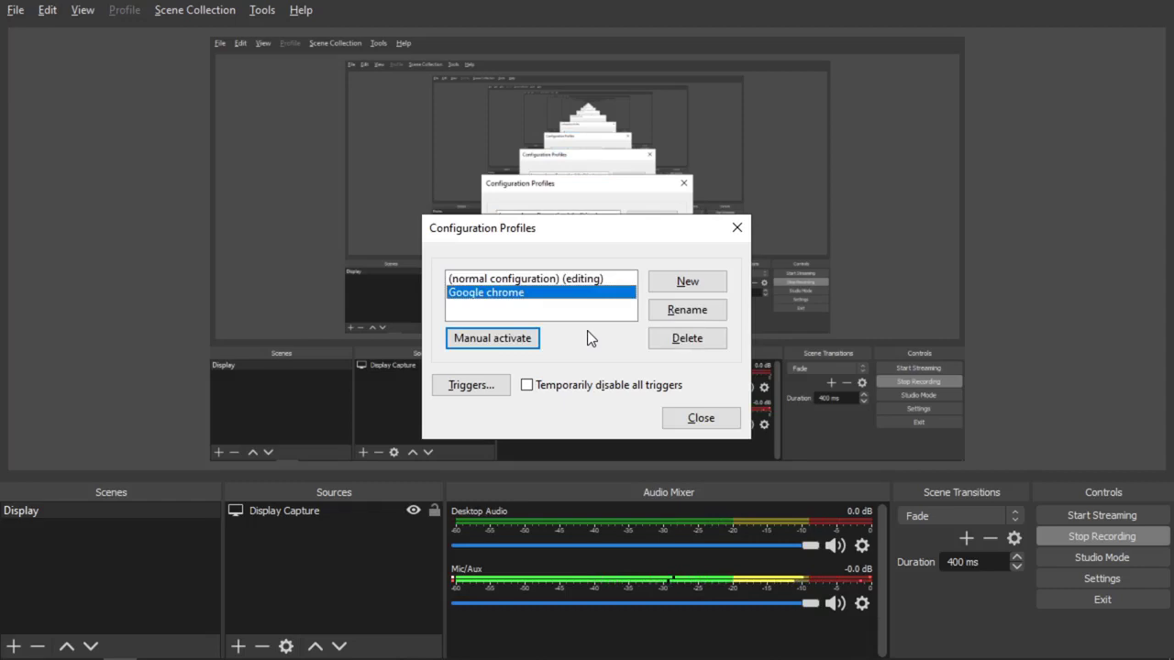
pyautogui.press('Escape')
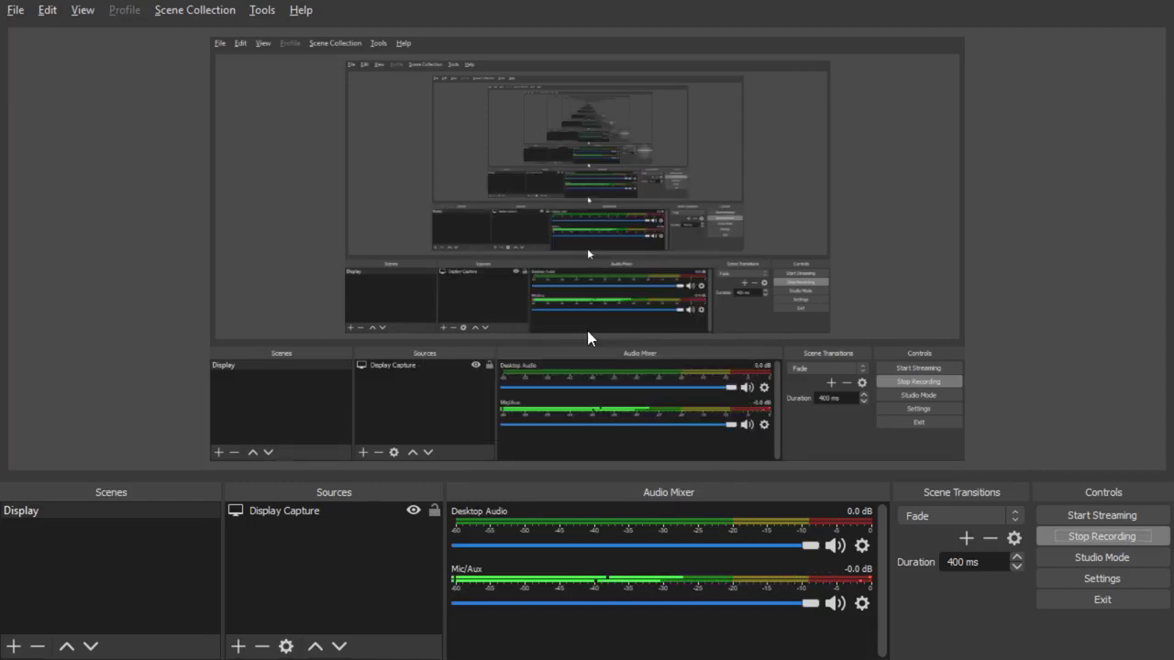
# Go back to the desktop, check the Google chrome profile in the Configuration Profiles dialog, and leave the dialog
pyautogui.press('super+d')
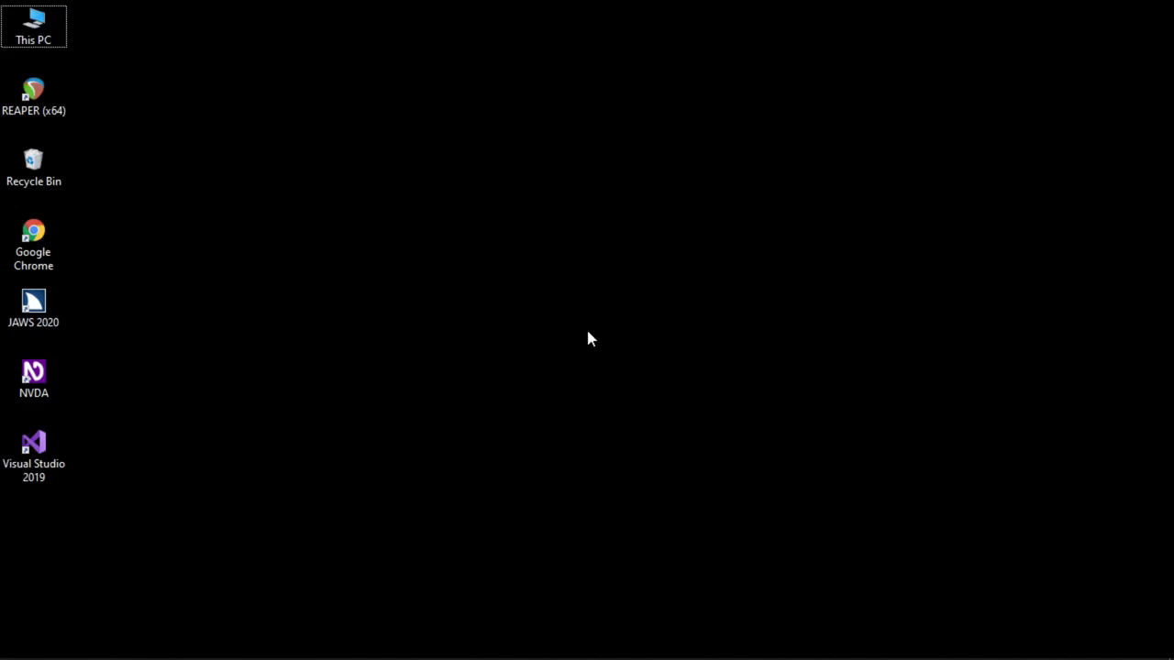
pyautogui.press('insert+n')
pyautogui.press('p')
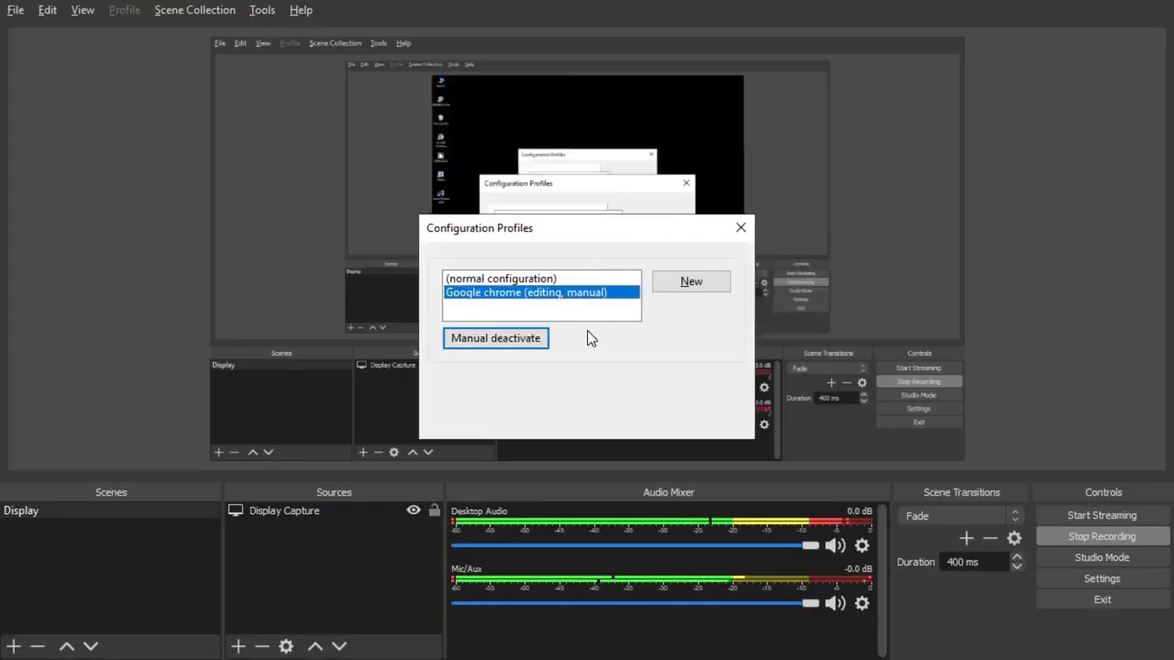
pyautogui.press('Escape')
# Return to the desktop and launch REAPER (x64)
pyautogui.press('super+d')
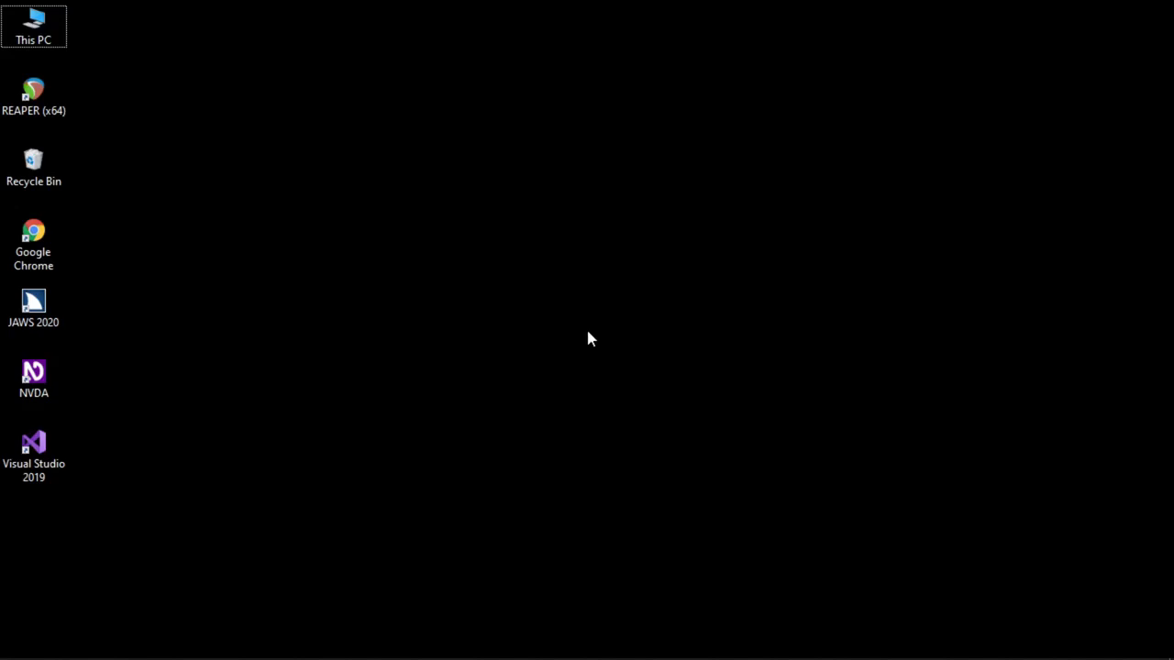
pyautogui.press('Down')
pyautogui.press('Down')
pyautogui.press('Up')
pyautogui.press('Up')
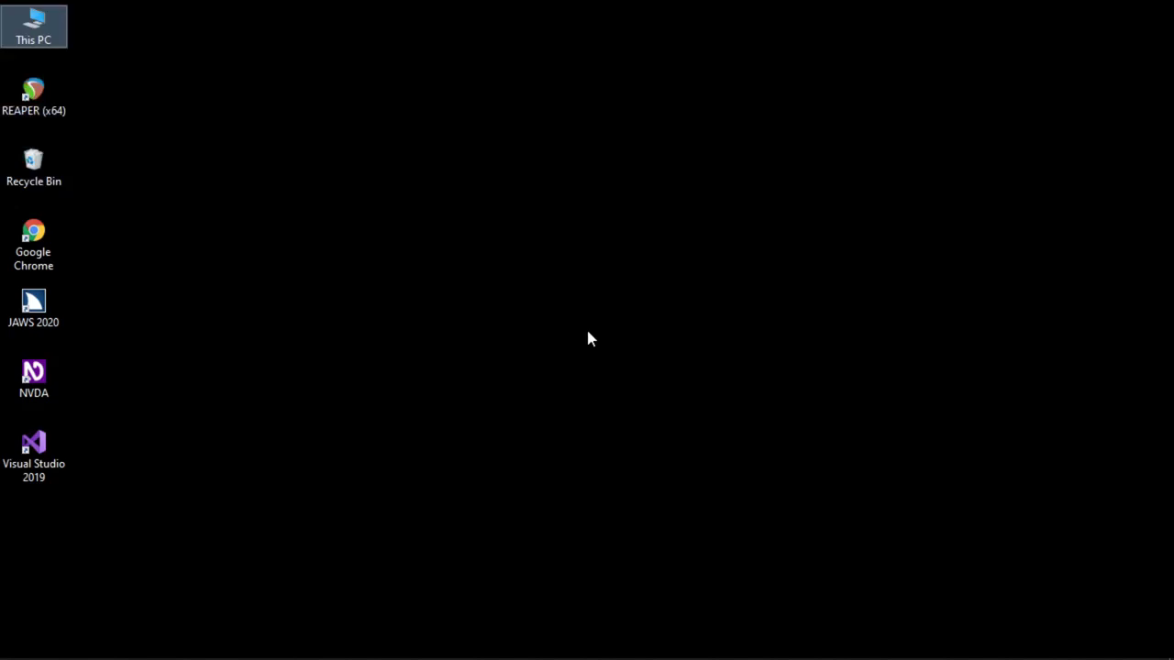
pyautogui.press('Down')
pyautogui.press('Return')
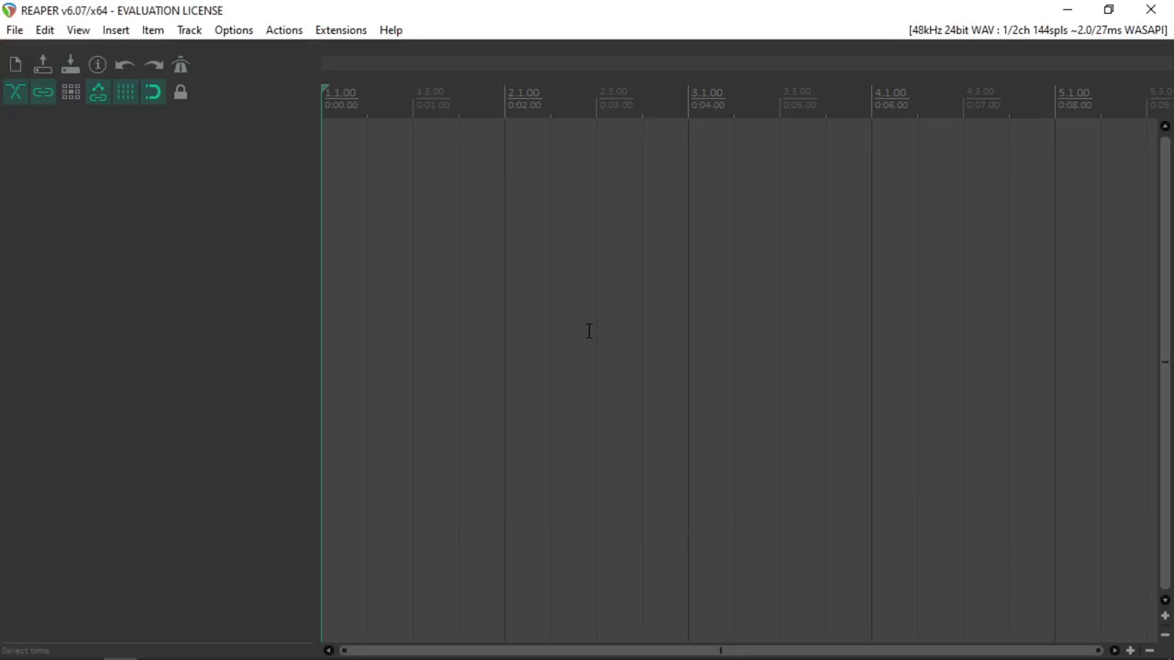
# Create an NVDA configuration profile named reaper that is used for the current application (reaper)
pyautogui.rightClick(589, 331)
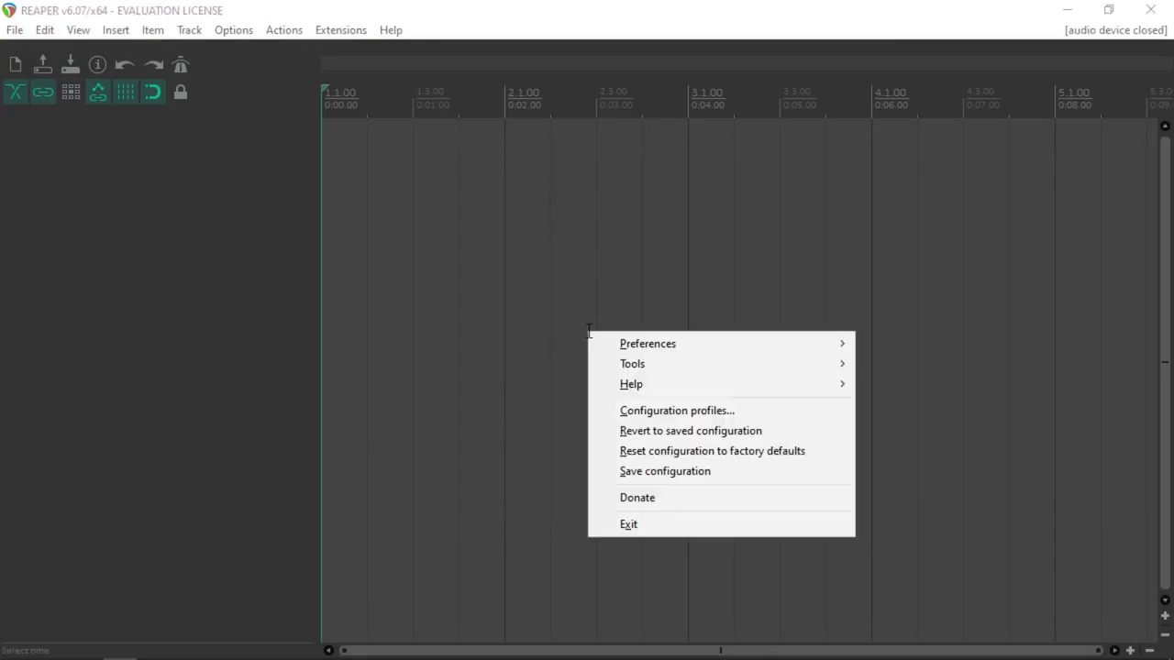
pyautogui.press('c')
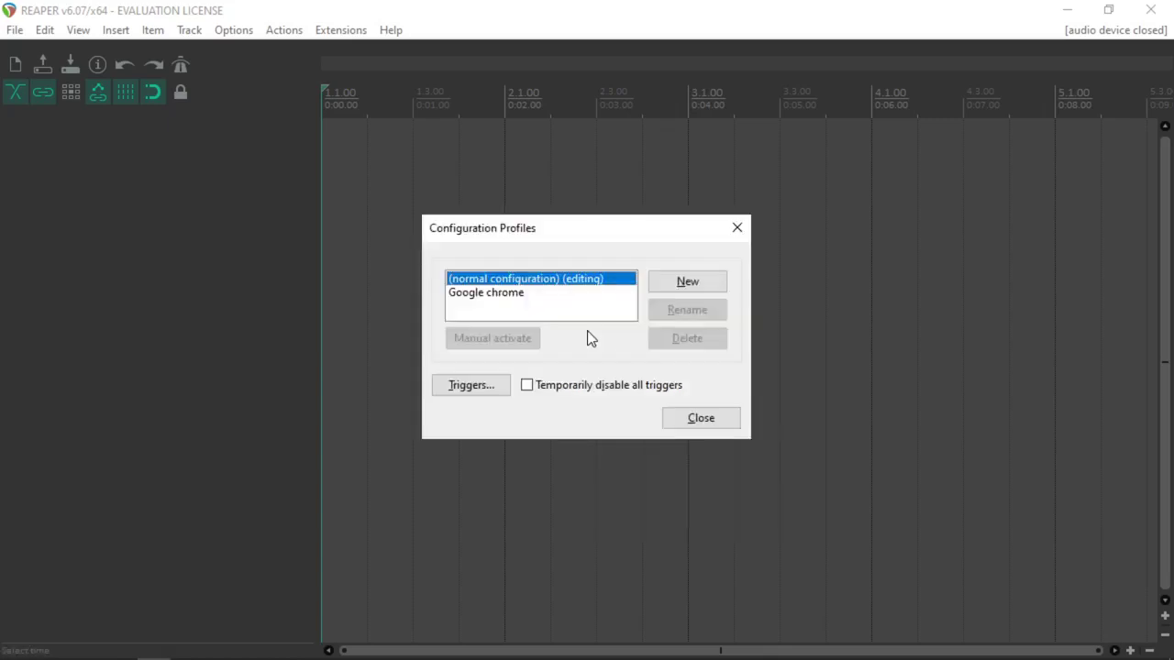
pyautogui.hotkey('alt', 'n')
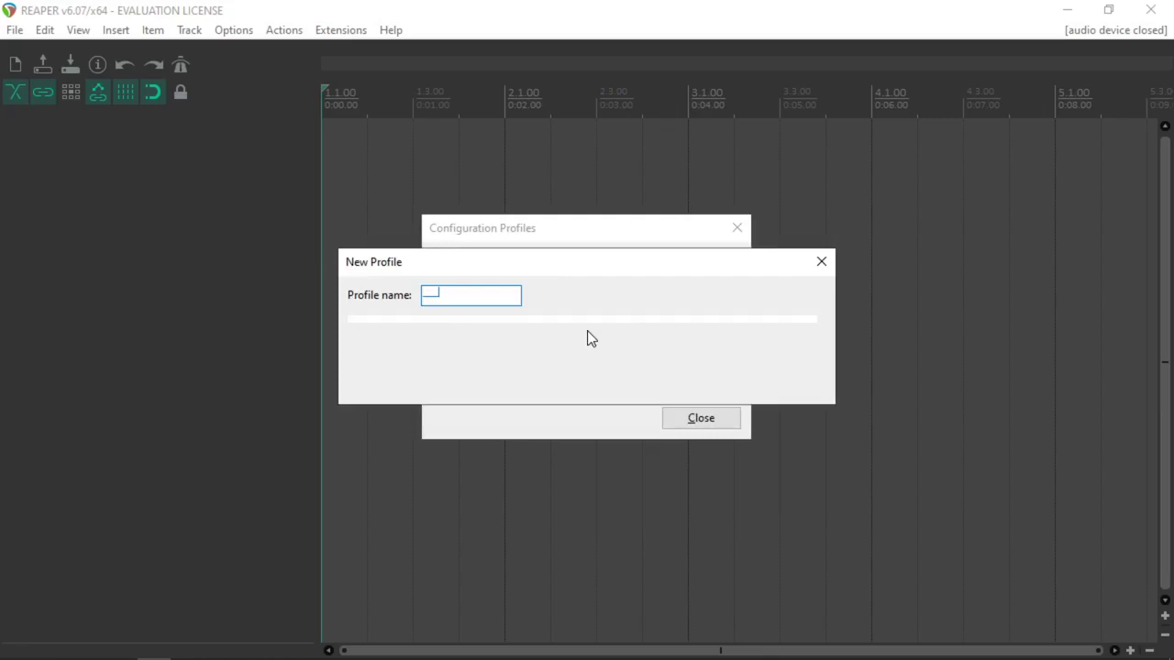
pyautogui.press('Tab')
pyautogui.press('Down')
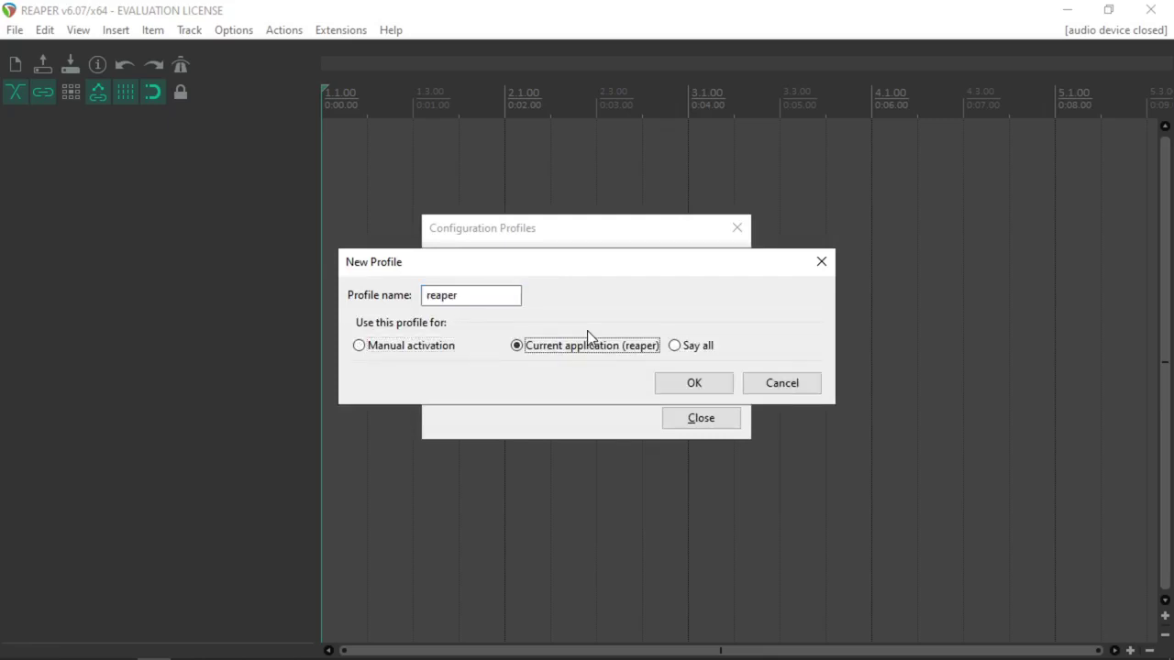
pyautogui.press('Return')
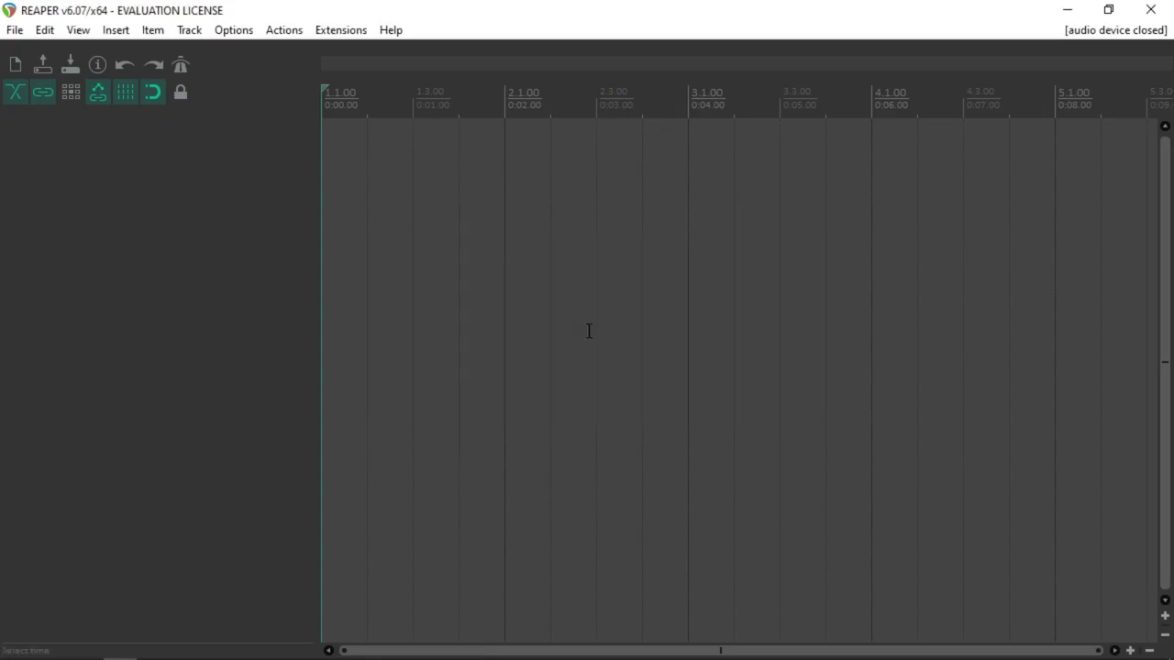
# Change NVDA's synthesizer to the option following eSpeak NG while the REAPER window is active
pyautogui.press('ctrl+Insert+s')
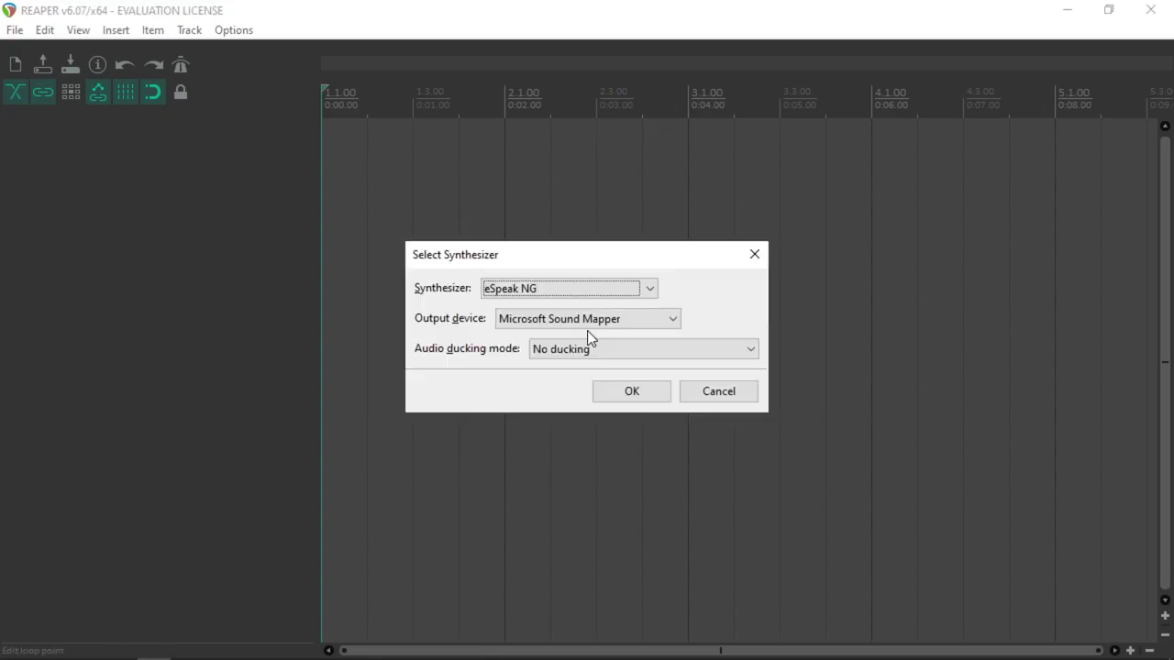
pyautogui.press('Down')
pyautogui.press('Return')
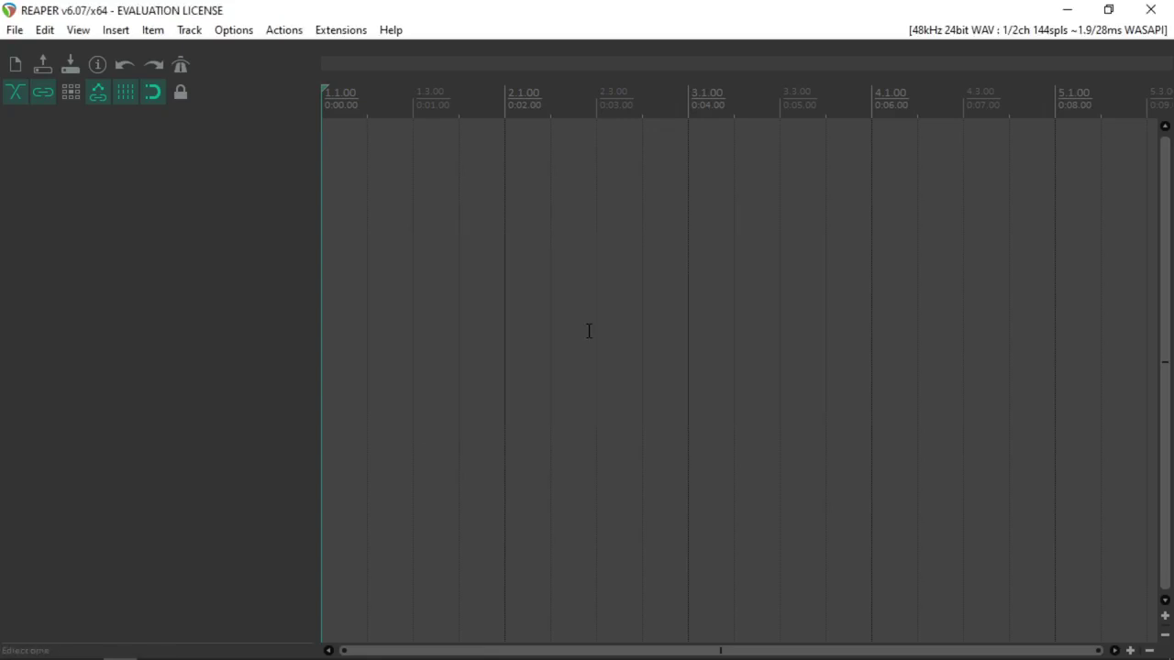
# Go to the desktop, move through a few icons, and launch REAPER (x64) again to test the profile switching
pyautogui.hotkey('alt', 'Tab')
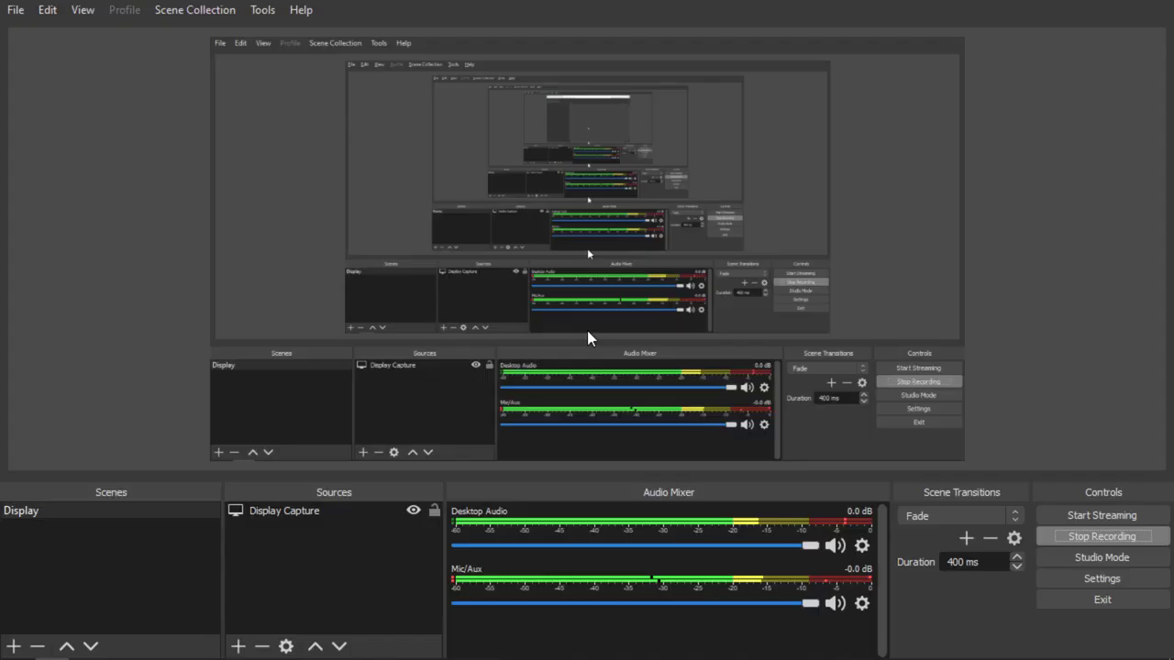
pyautogui.press('super+d')
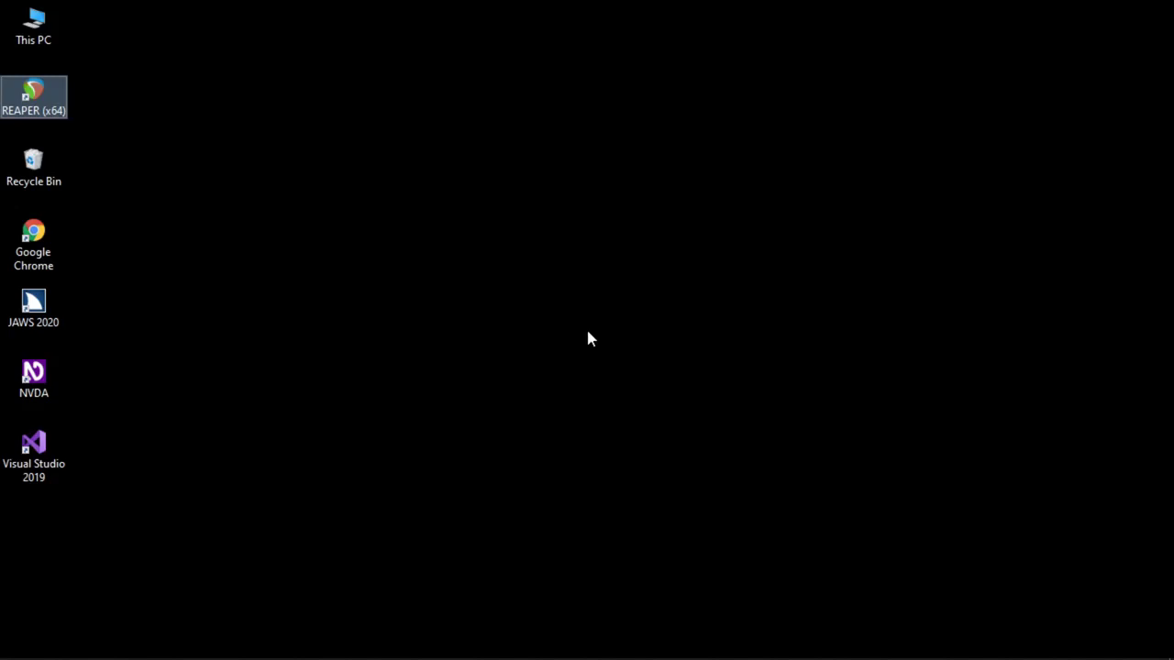
pyautogui.press('Up')
pyautogui.press('Down')
pyautogui.press('Down')
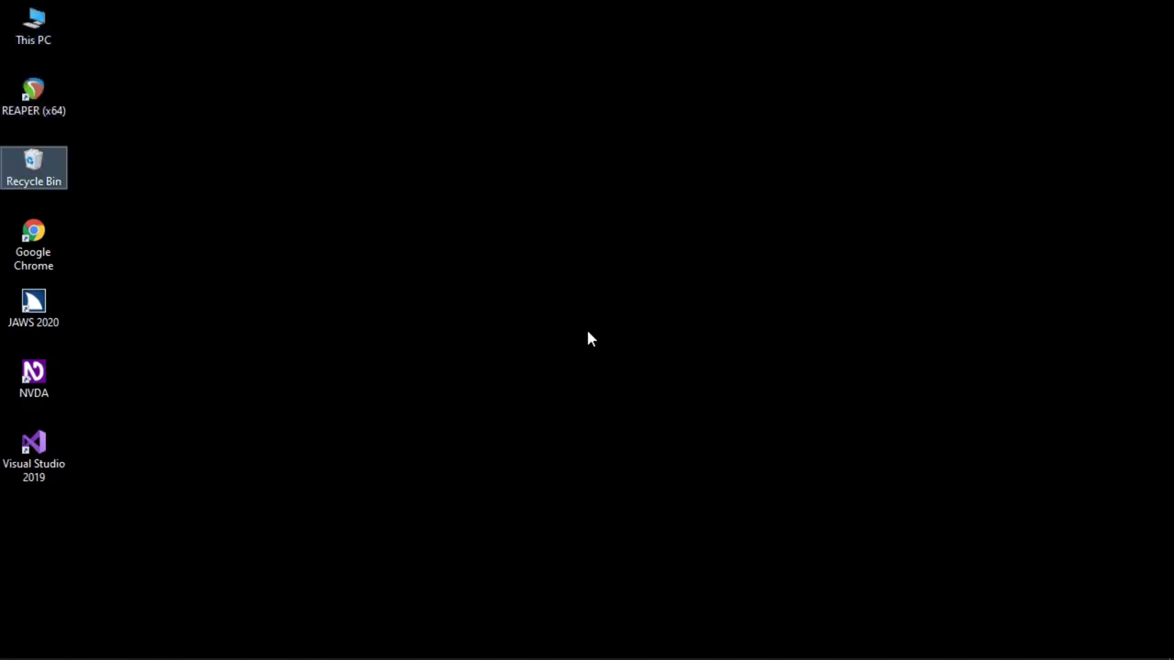
pyautogui.press('Up')
pyautogui.press('Return')
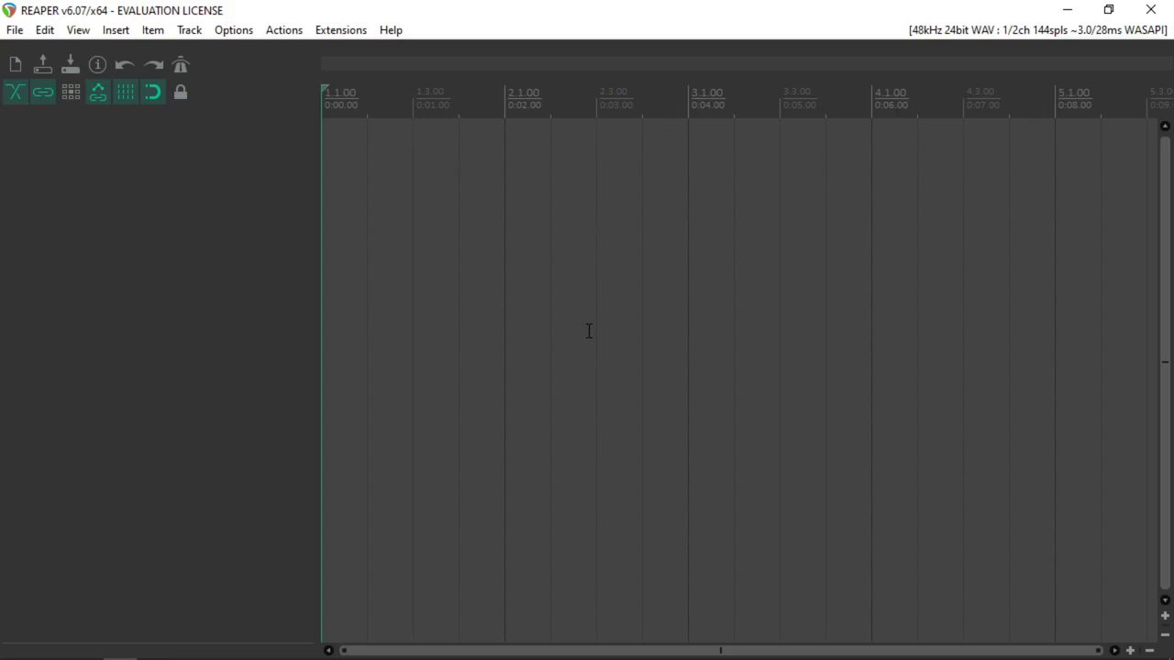
# From the desktop, open NVDA's Configuration Profiles dialog, temporarily disable all triggers, and leave the dialog
pyautogui.press('Escape')
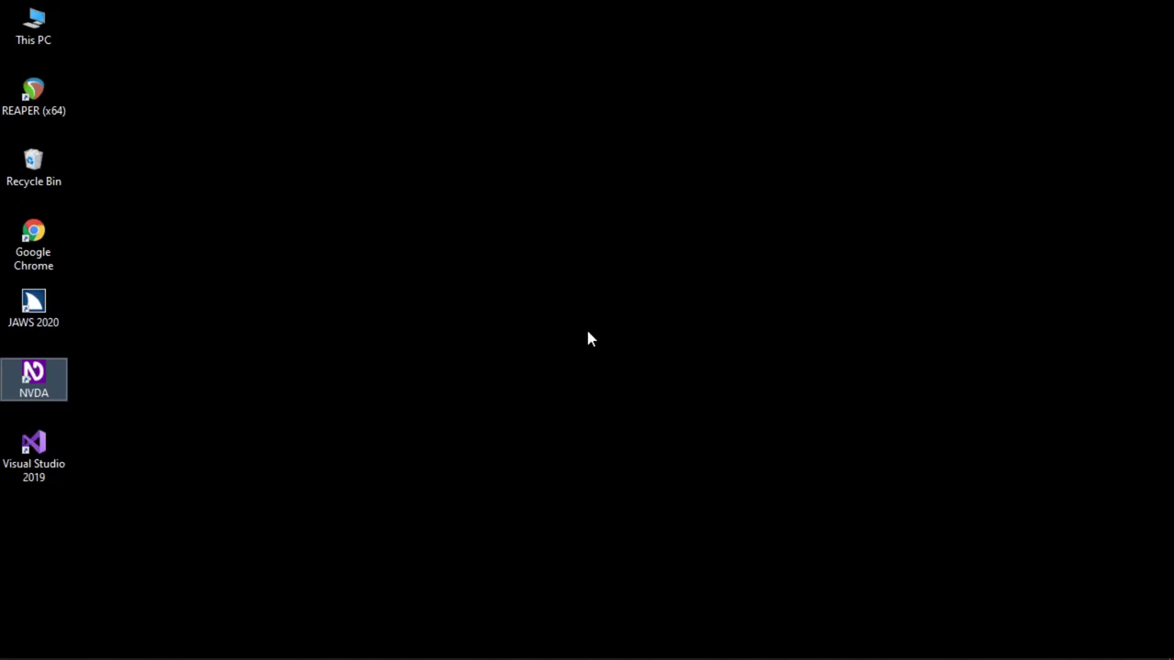
pyautogui.press('insert+n')
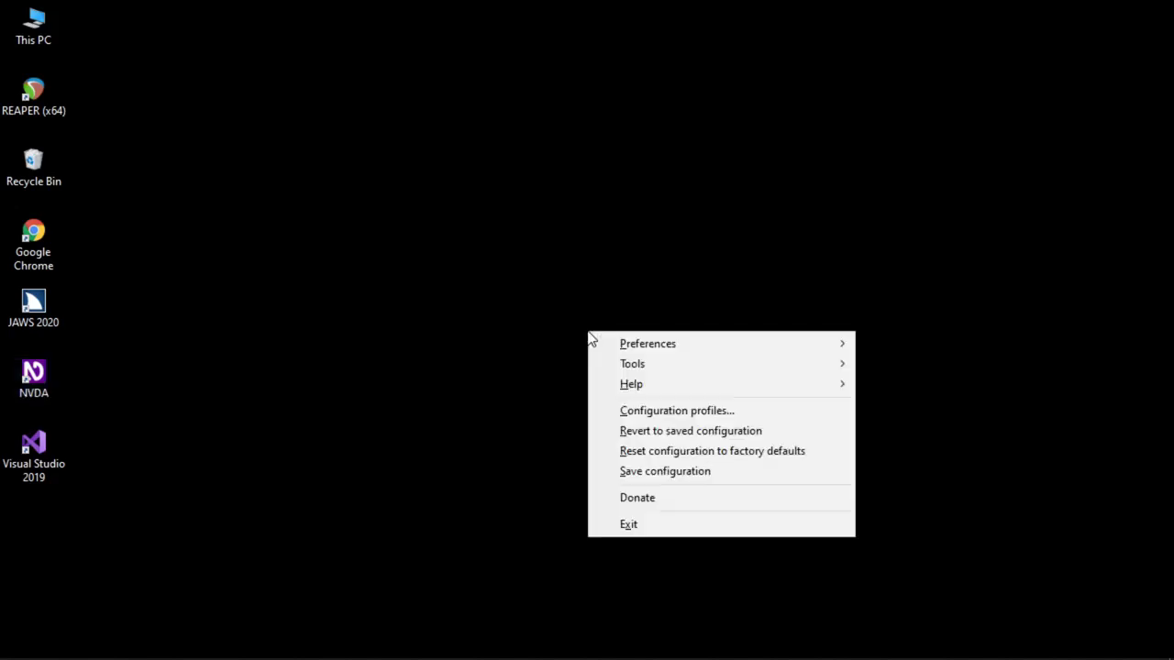
pyautogui.press('c')
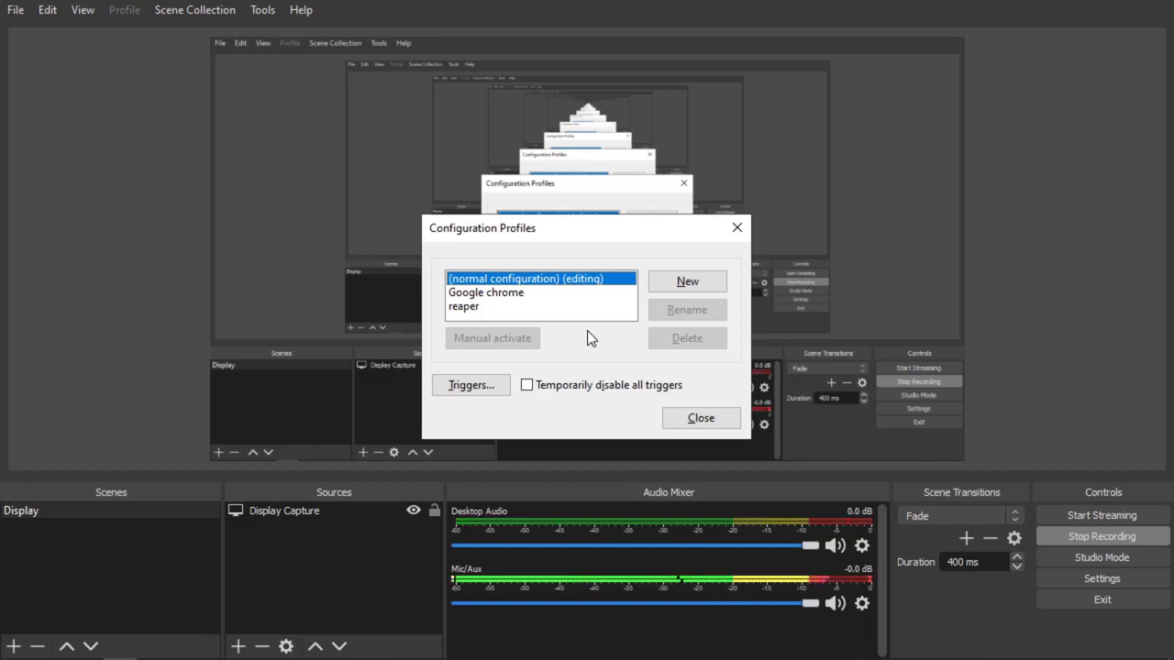
pyautogui.press('Tab')
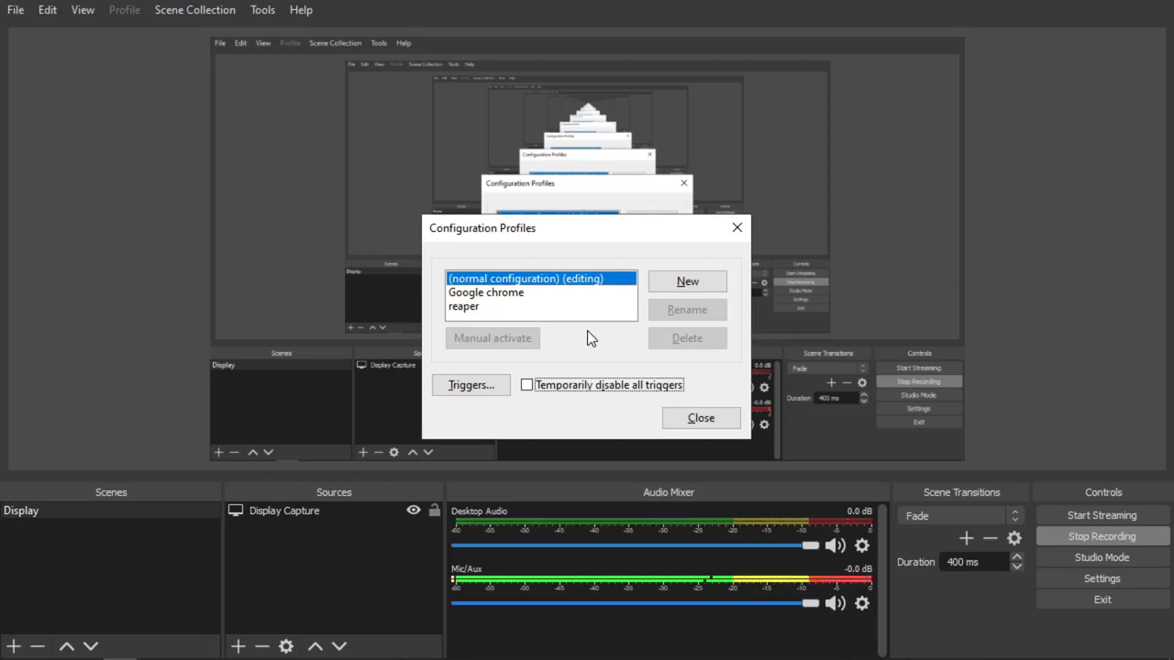
pyautogui.press('space')
pyautogui.hotkey('shift', 'Tab')
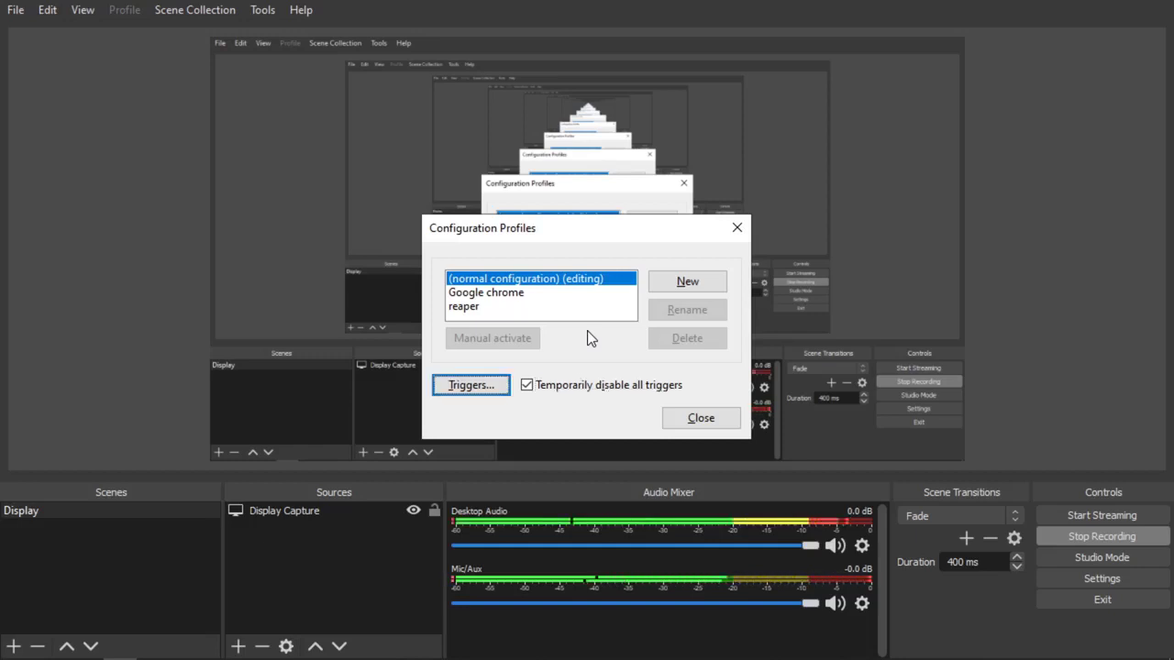
pyautogui.hotkey('shift', 'Tab')
pyautogui.press('Tab')
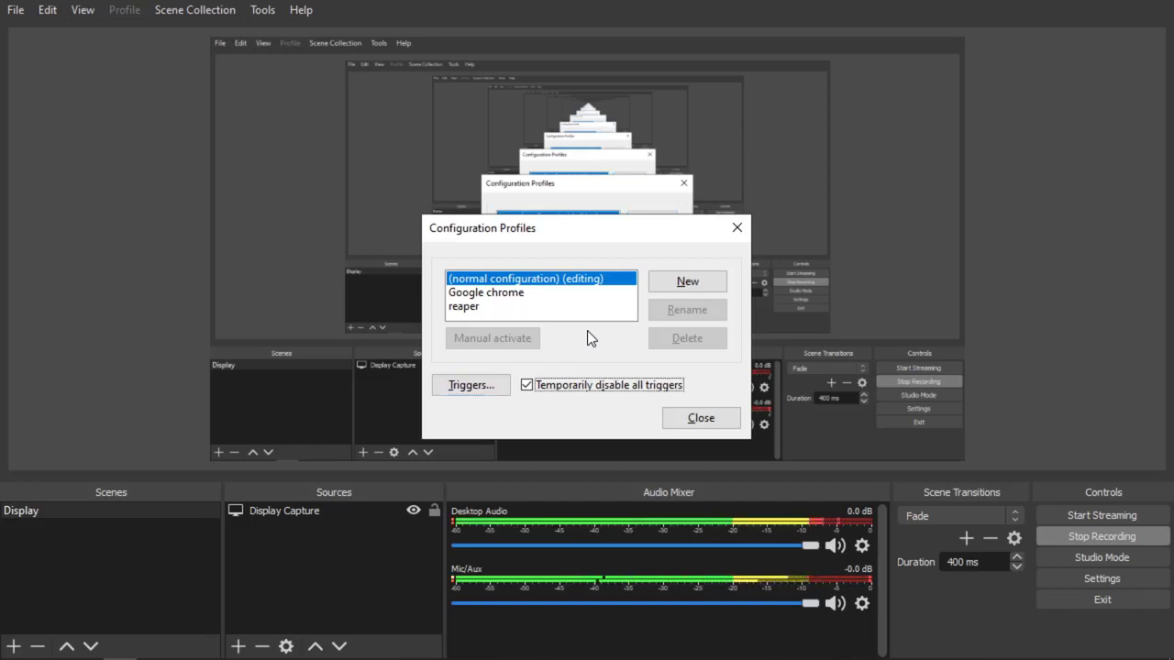
pyautogui.press('Escape')
# Launch Google Chrome from the desktop and maximize its window to test NVDA with triggers disabled
pyautogui.press('super+d')
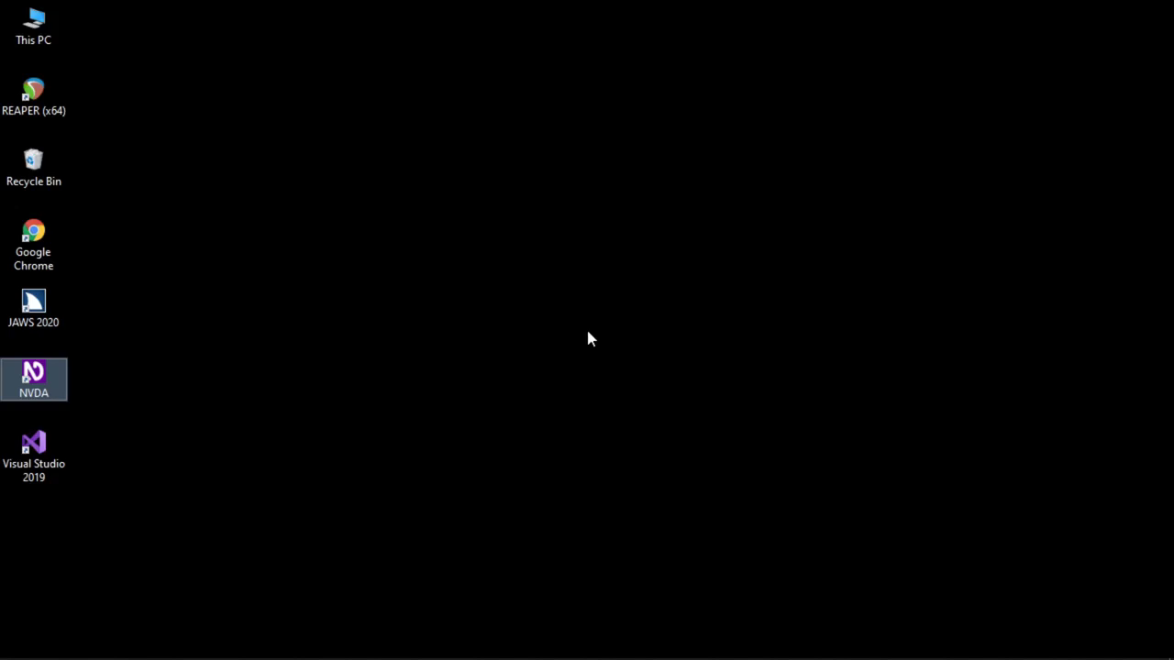
pyautogui.press('Up')
pyautogui.press('Up')
pyautogui.press('Return')
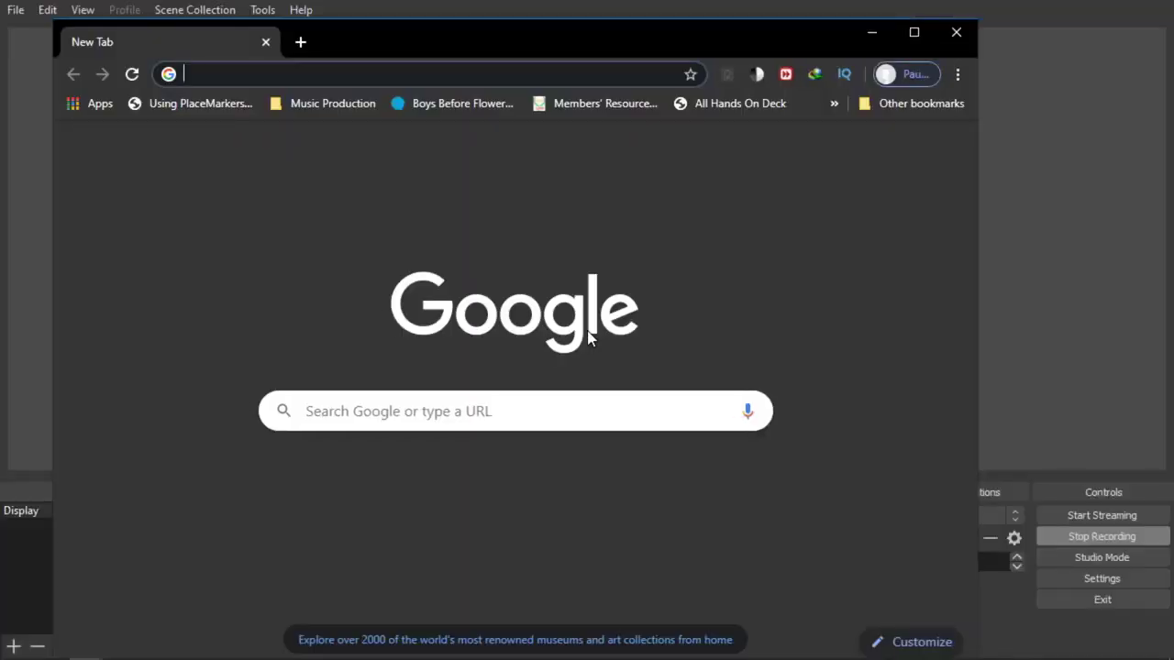
pyautogui.press('super+Up')
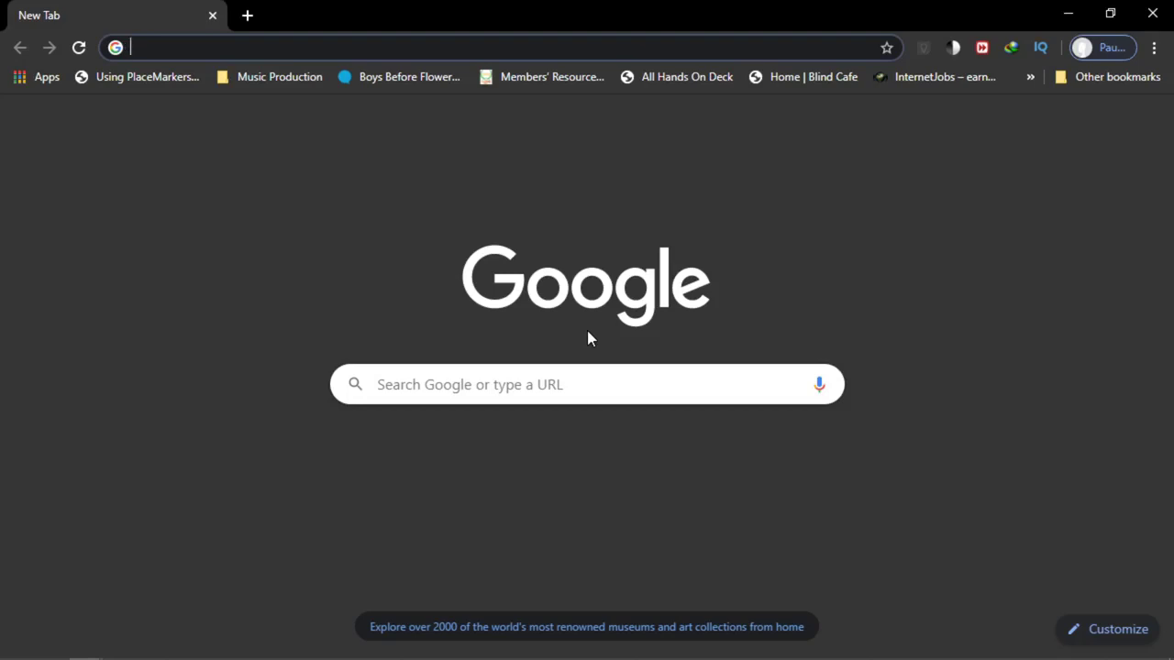
# Return to the desktop, reopen the Configuration Profiles dialog, re-enable the profile triggers, and go back to the desktop
pyautogui.press('super+d')
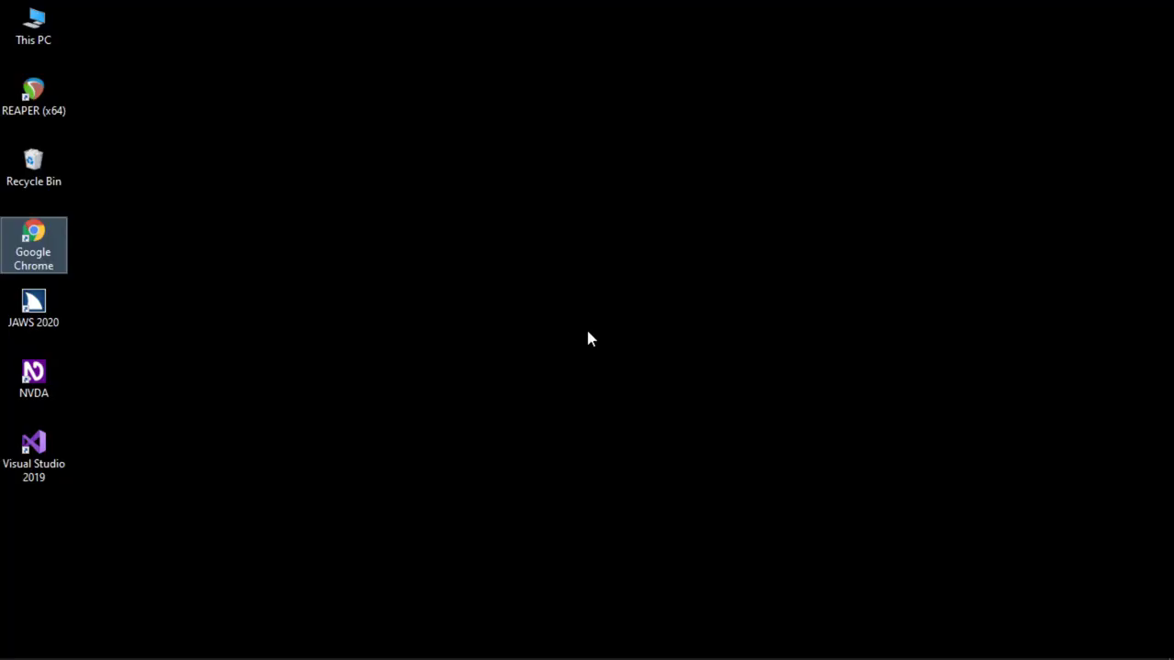
pyautogui.rightClick(590, 339)
pyautogui.press('Escape')
pyautogui.press('super+d')
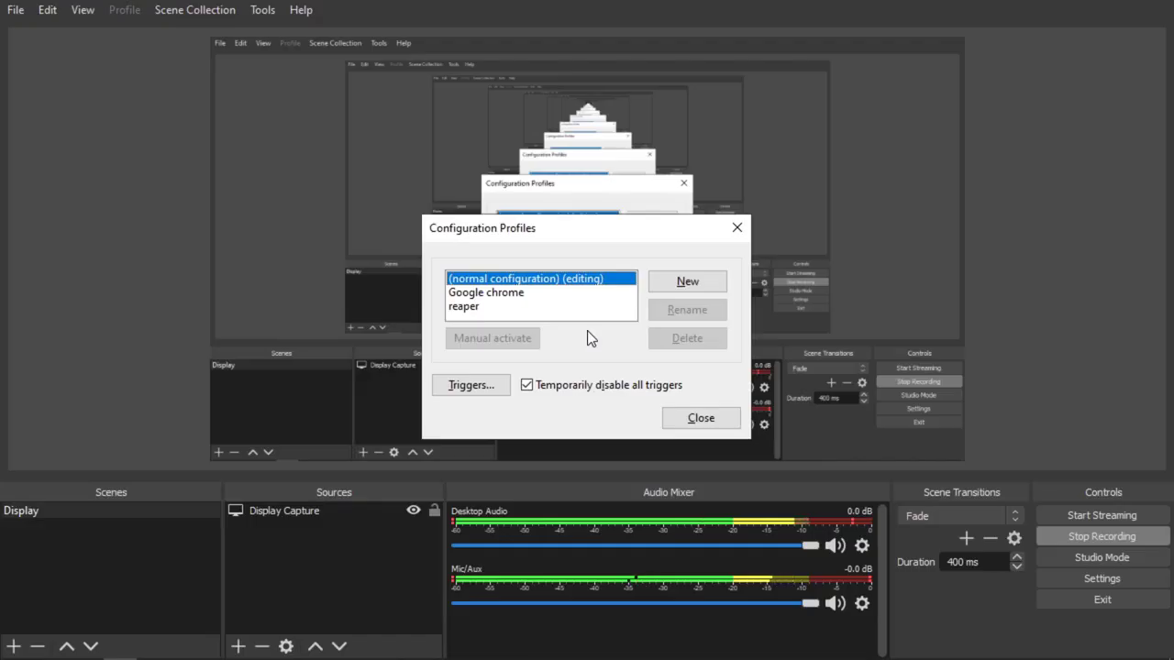
pyautogui.press('super+d')
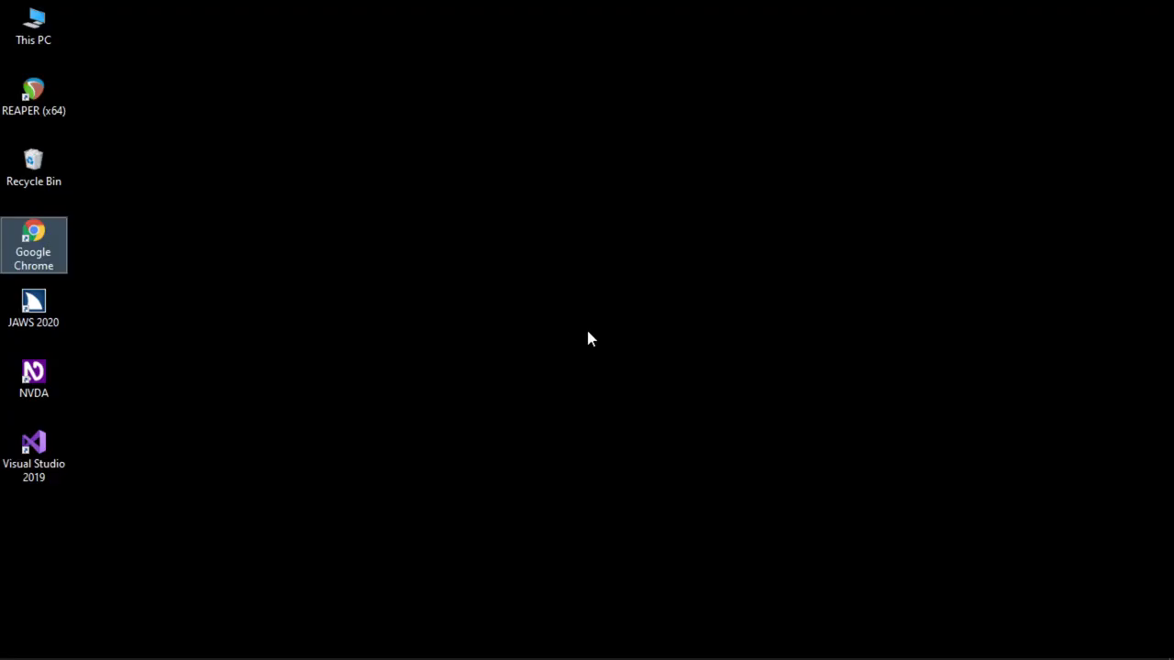
# Bring up Google Chrome again to check its profile with triggers enabled, and return to the desktop
pyautogui.press('super+d')
pyautogui.press('super+d')
pyautogui.press('super+d')
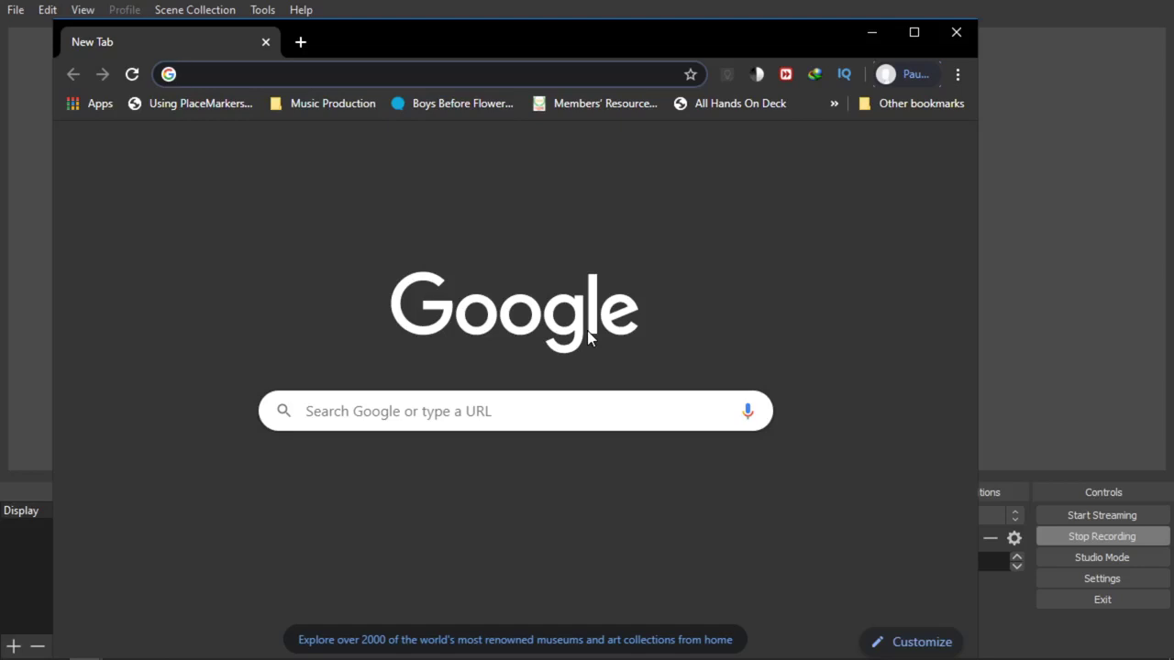
pyautogui.hotkey('alt', 'Tab')
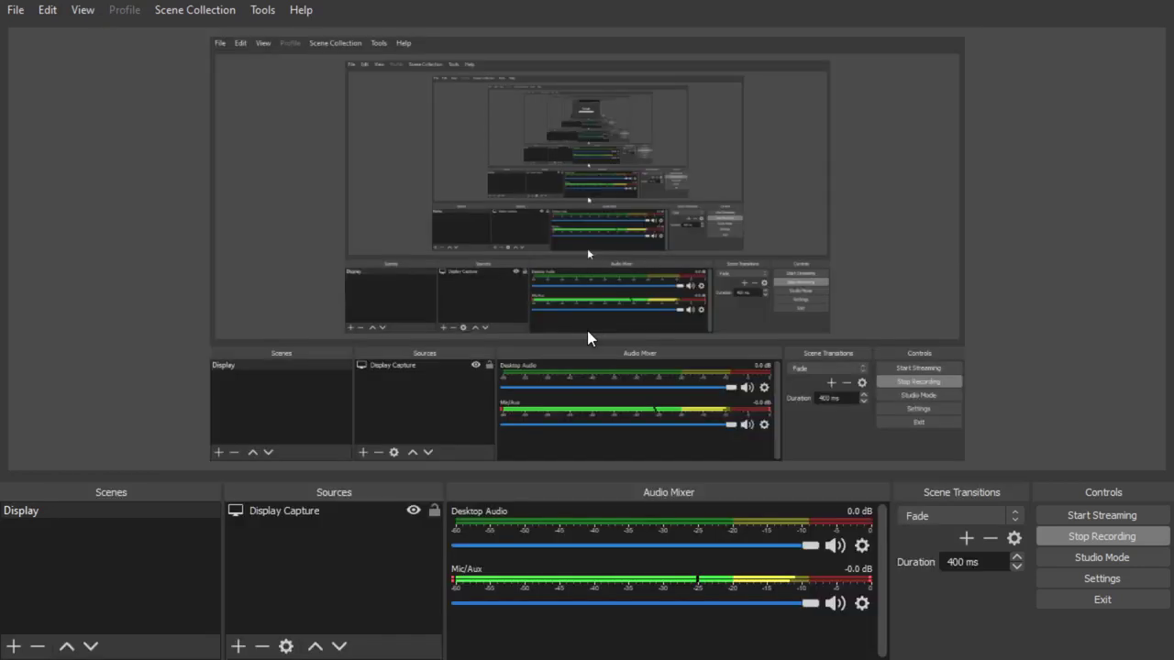
pyautogui.press('super+d')
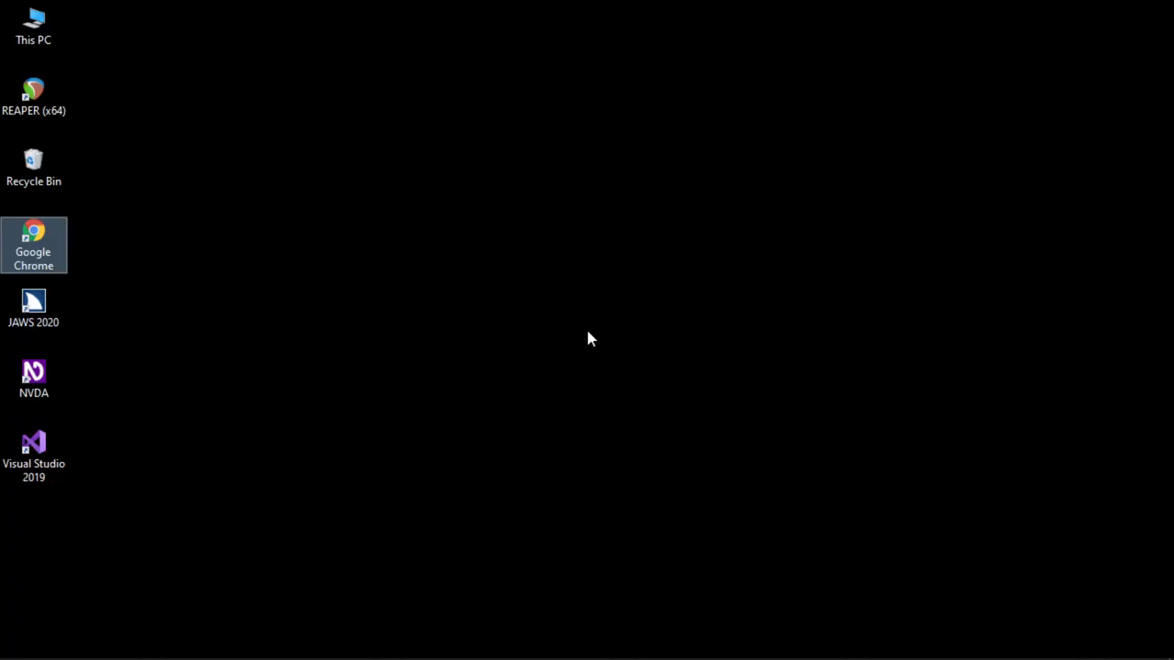
# Open the Configuration Profiles dialog, select the Google chrome profile, and go through the options available for it
pyautogui.press('Insert+n')
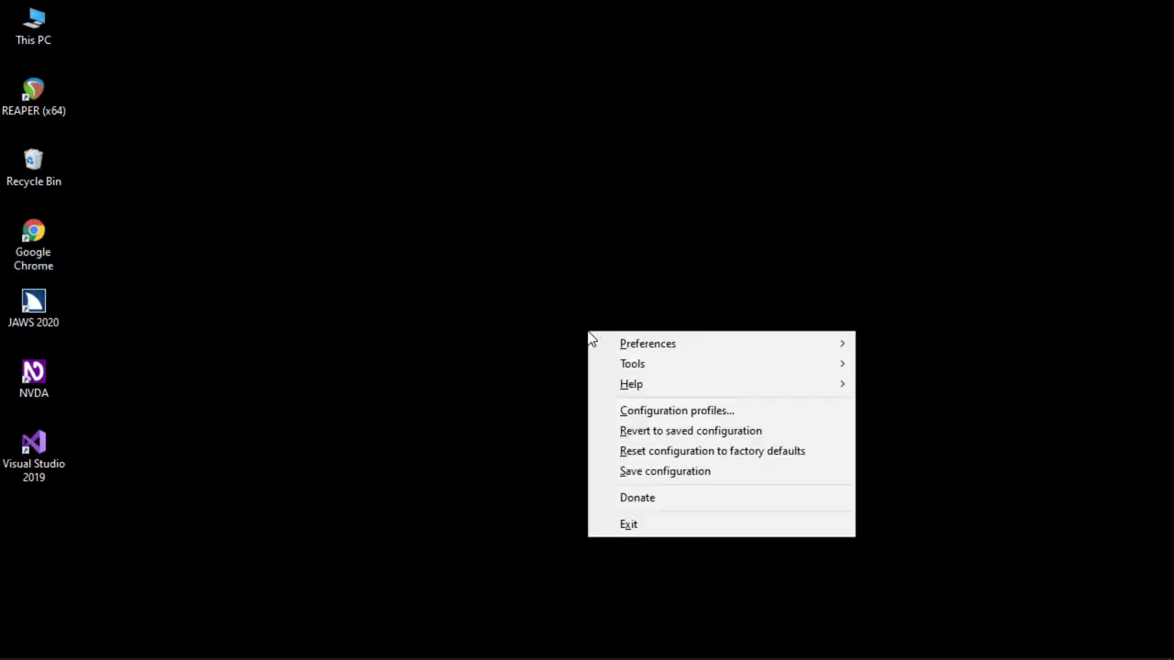
pyautogui.press('c')
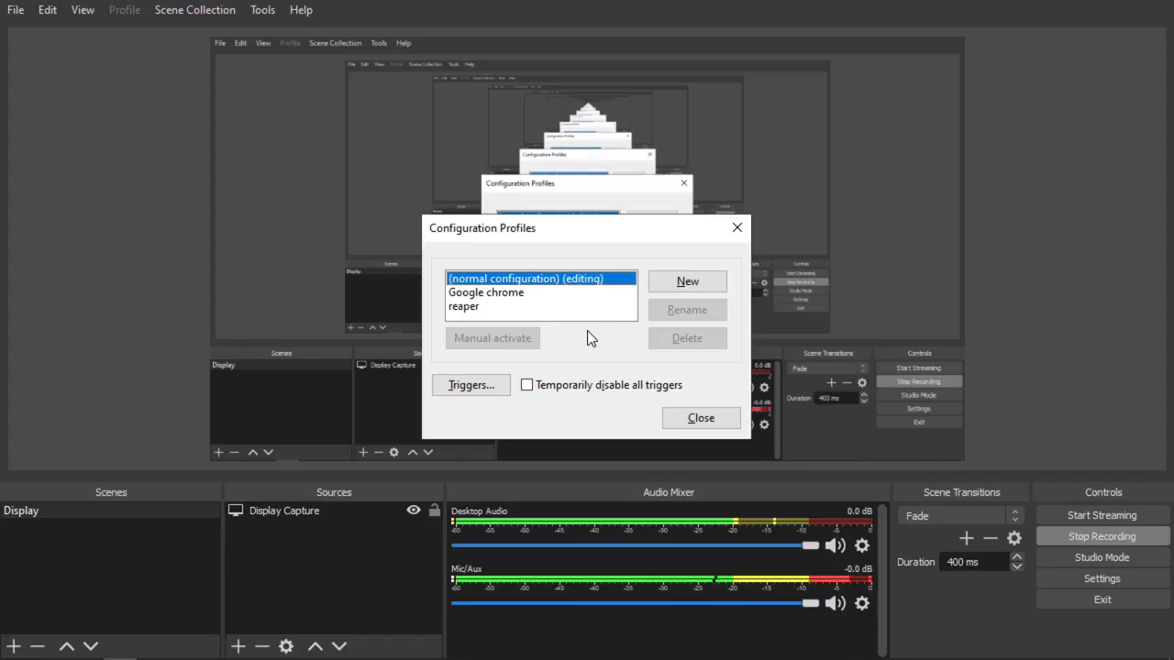
pyautogui.hotkey('shift', 'Tab')
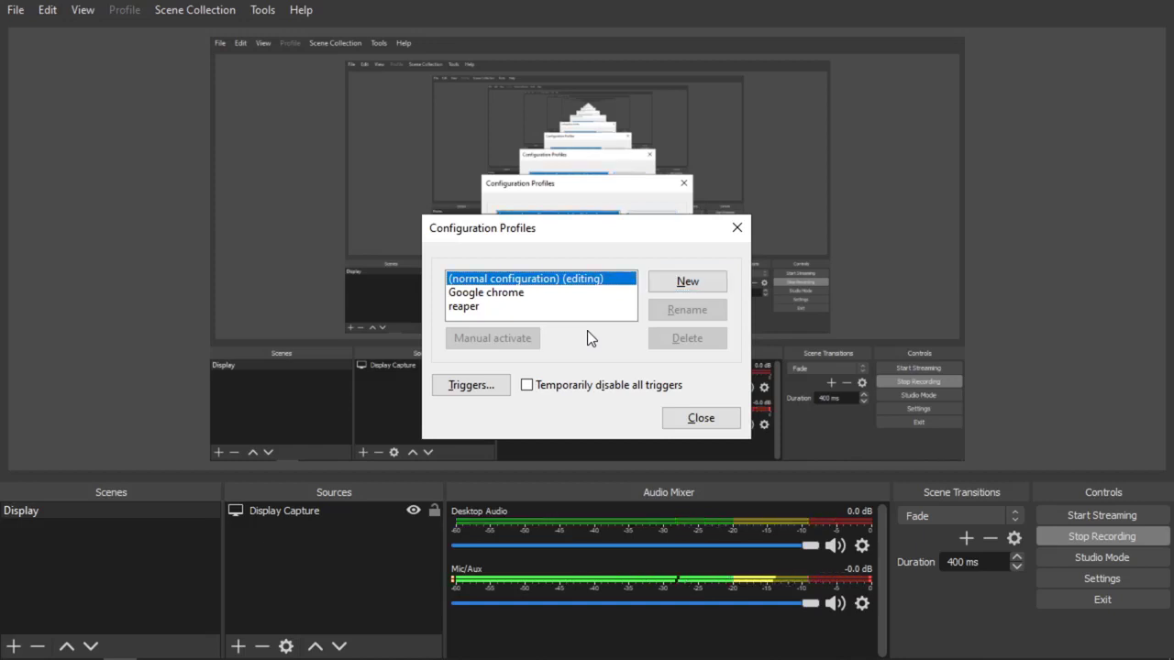
pyautogui.press('Down')
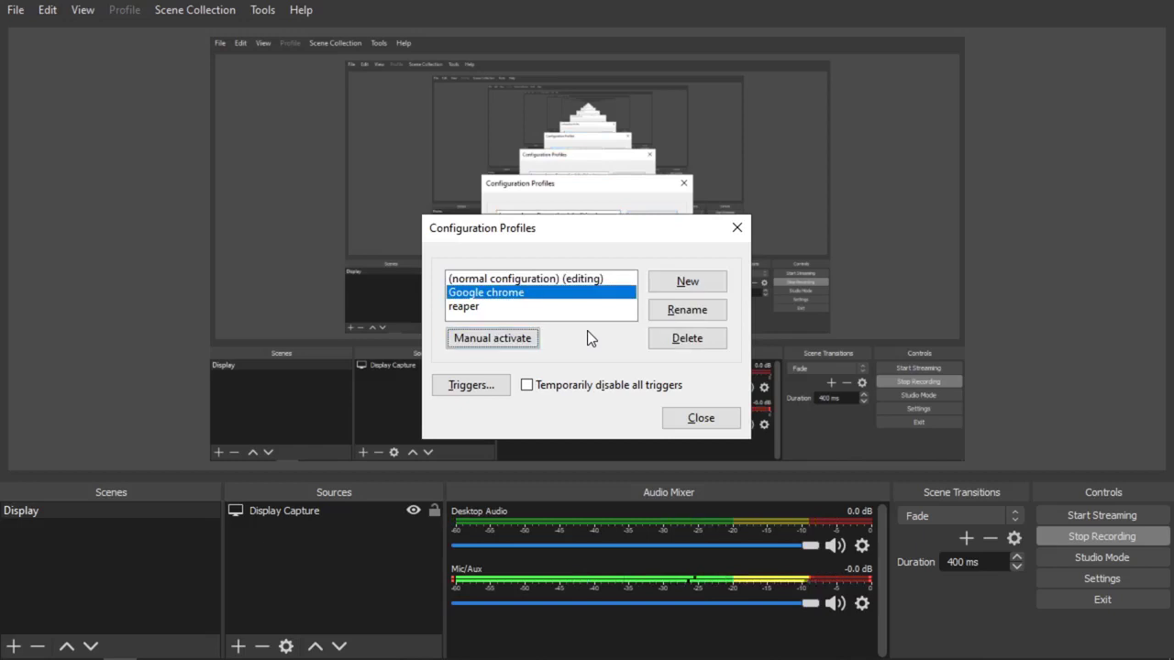
pyautogui.press('Tab')
pyautogui.hotkey('shift', 'Tab')
pyautogui.press('Tab')
pyautogui.press('Tab')
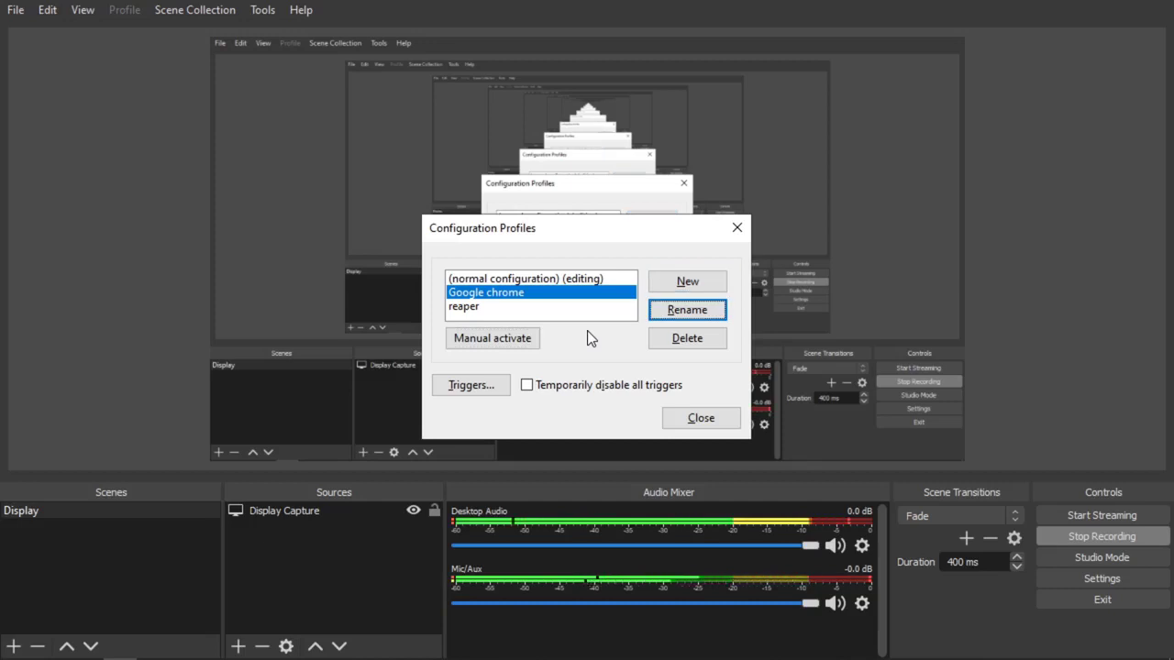
pyautogui.press('Tab')
pyautogui.press('Tab')
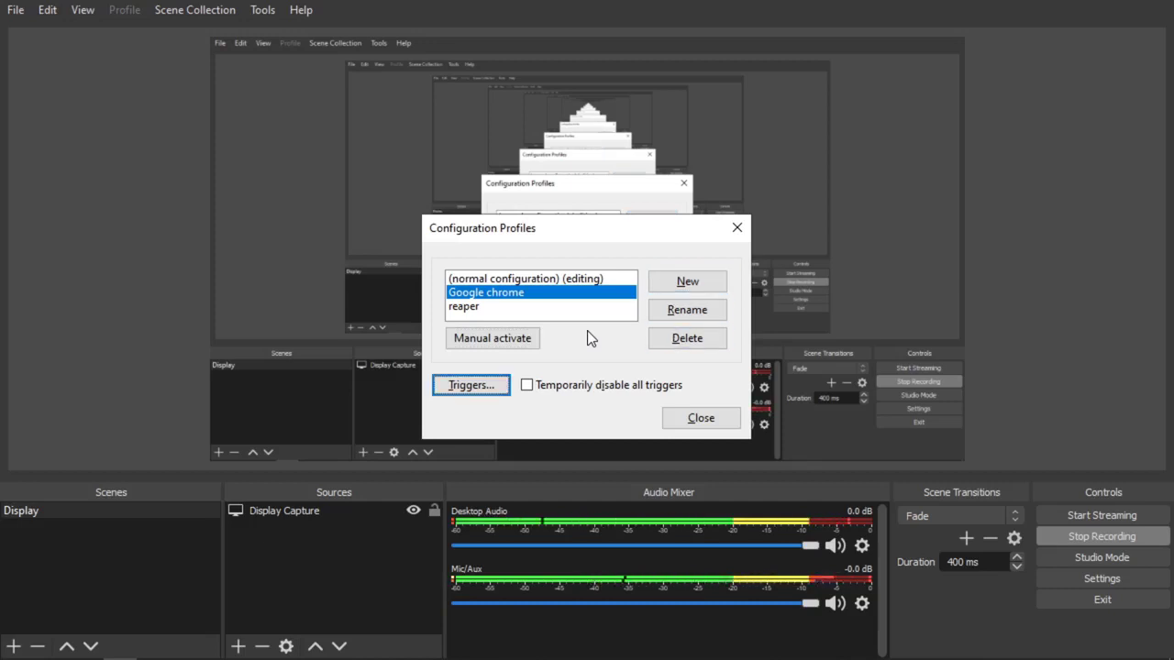
# Open the Profile Triggers dialog and review the profile assigned to each trigger, ending on Say all
pyautogui.press('space')
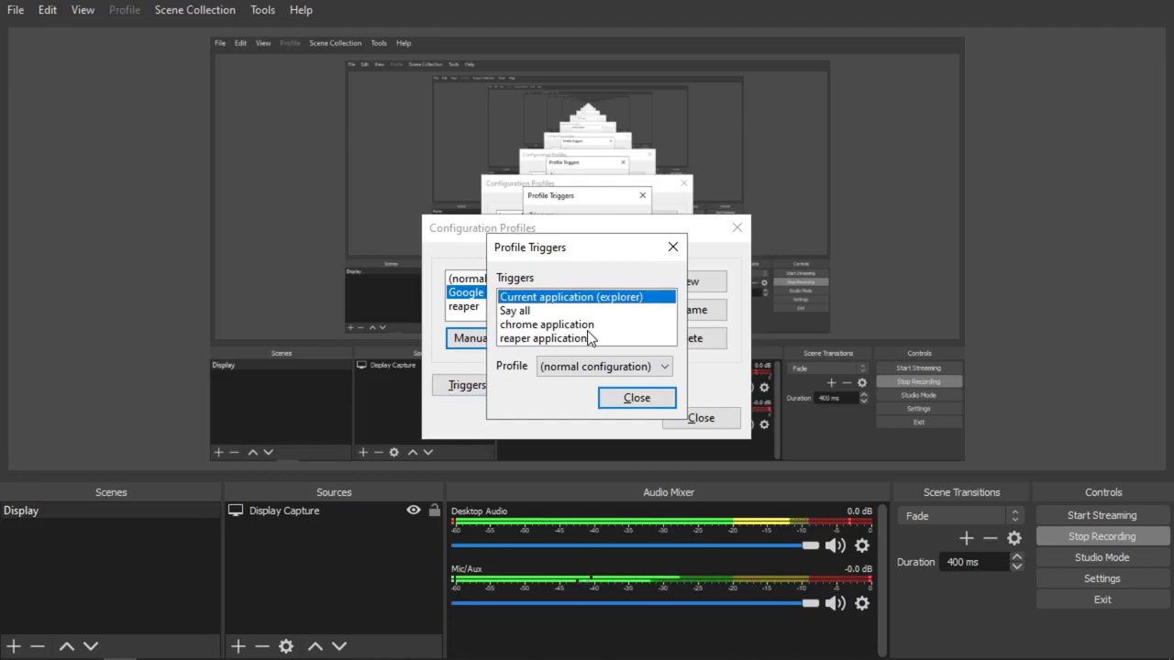
pyautogui.press('Down')
pyautogui.press('Up')
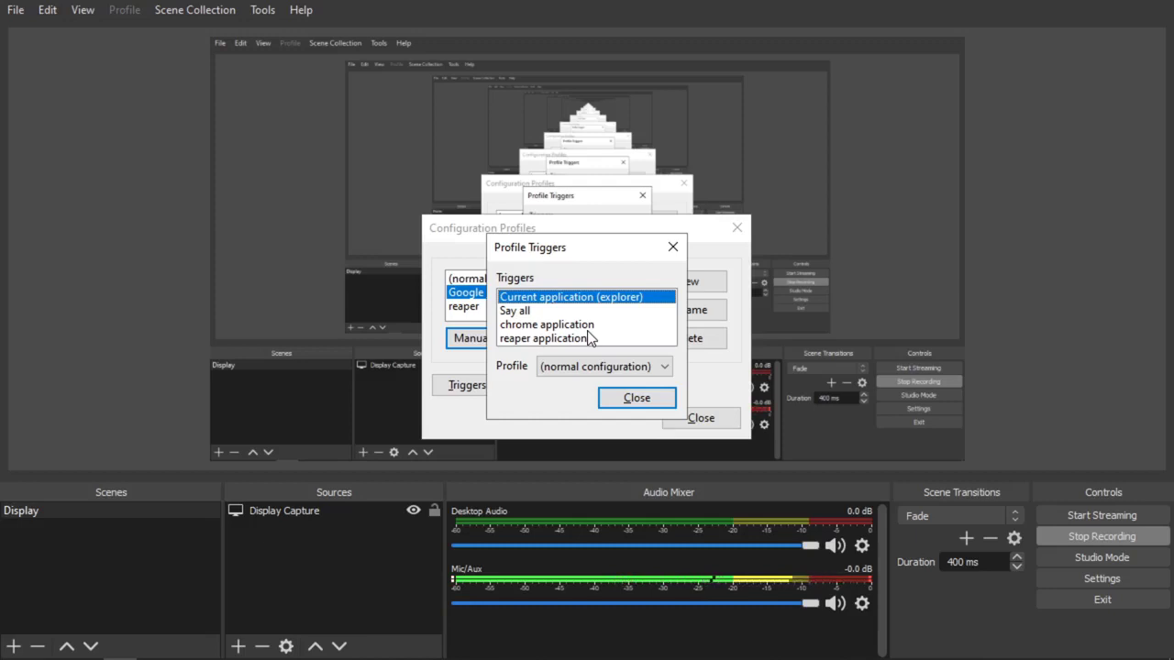
pyautogui.press('Down')
pyautogui.press('Down')
pyautogui.press('Down')
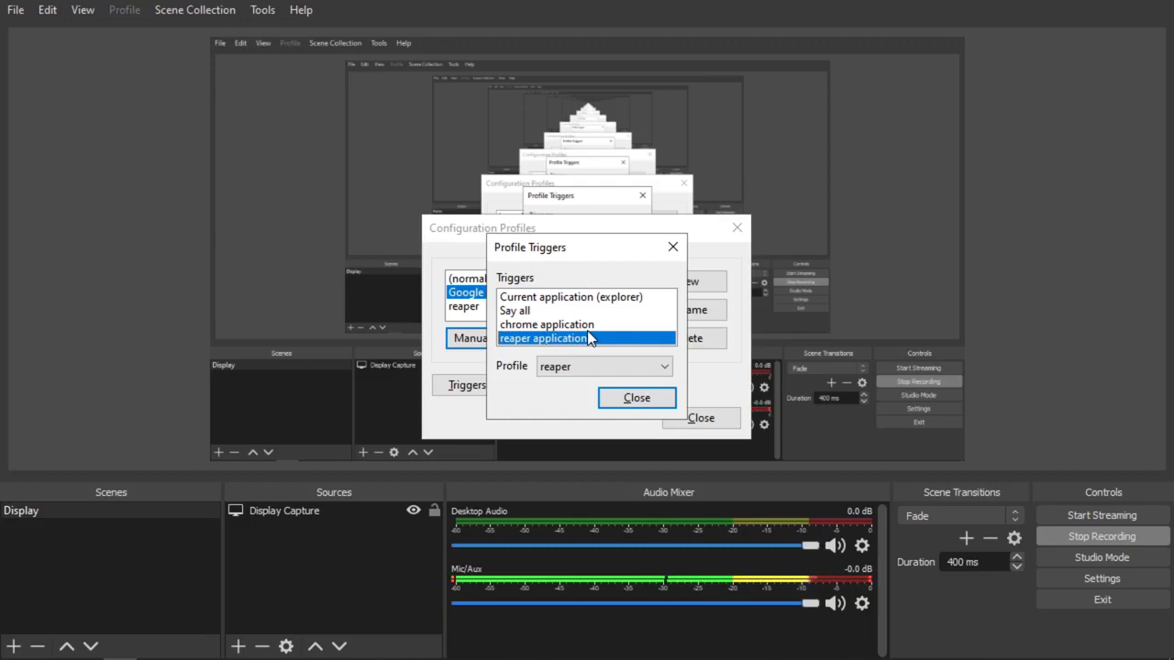
pyautogui.press('Up')
pyautogui.press('Up')
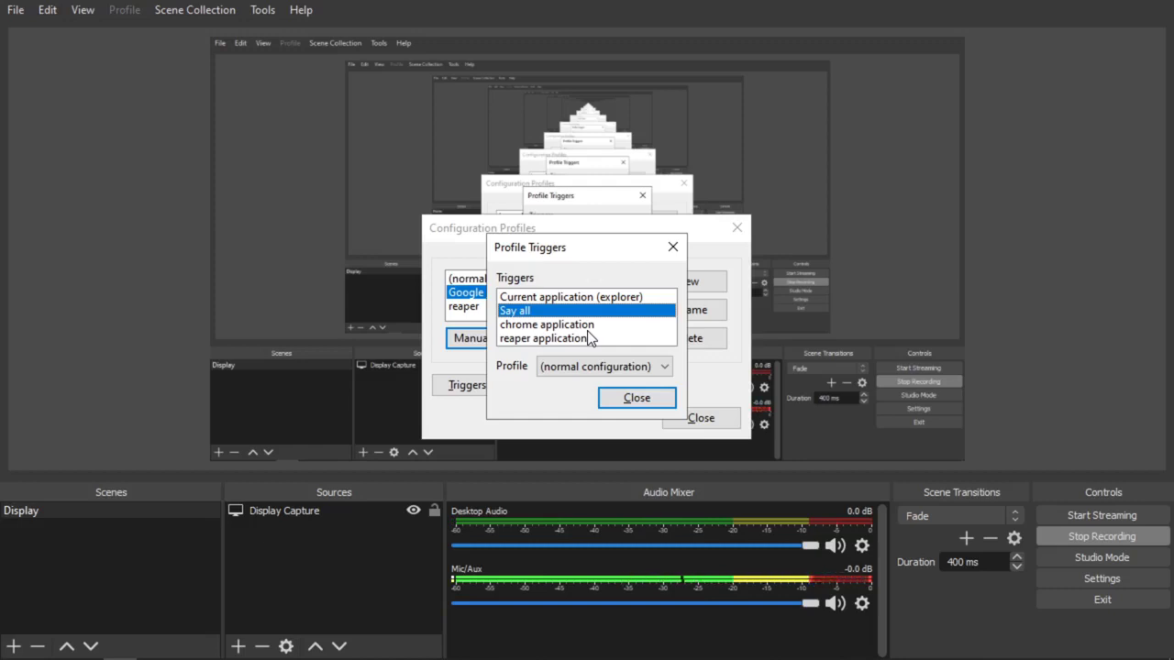
pyautogui.press('Tab')
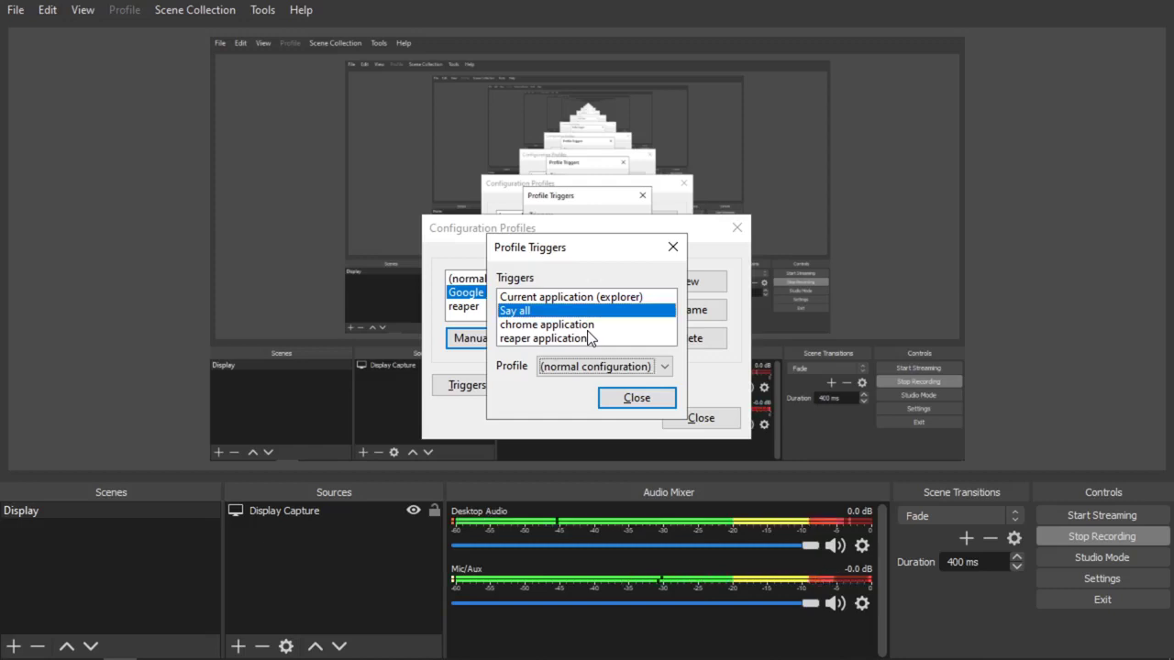
pyautogui.press('Tab')
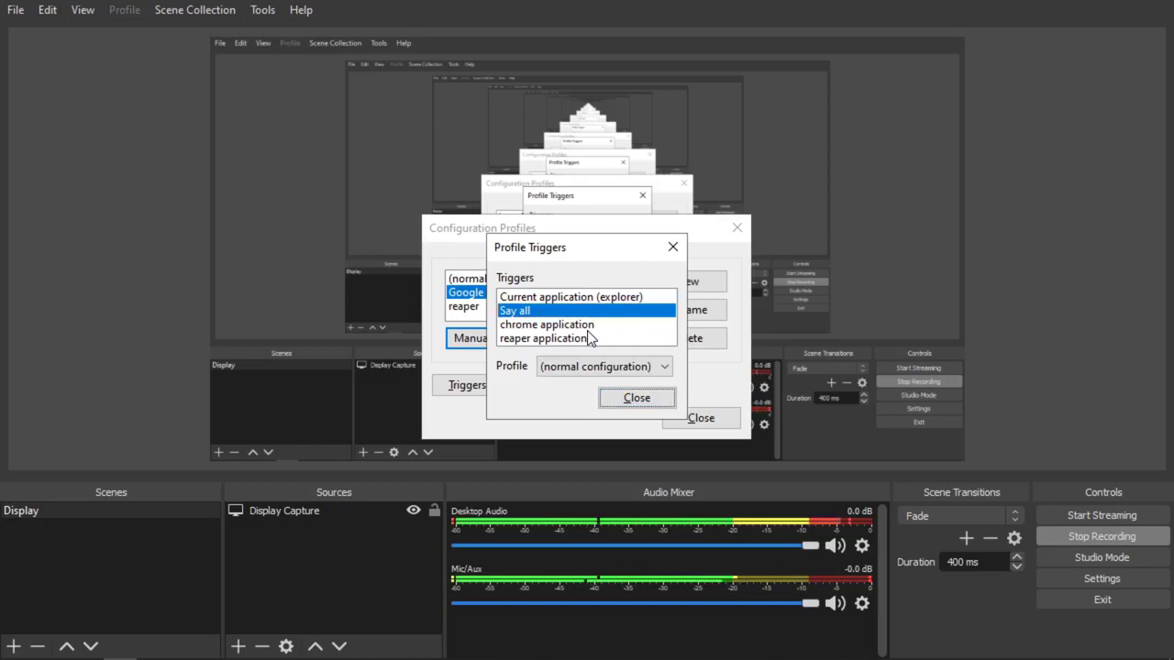